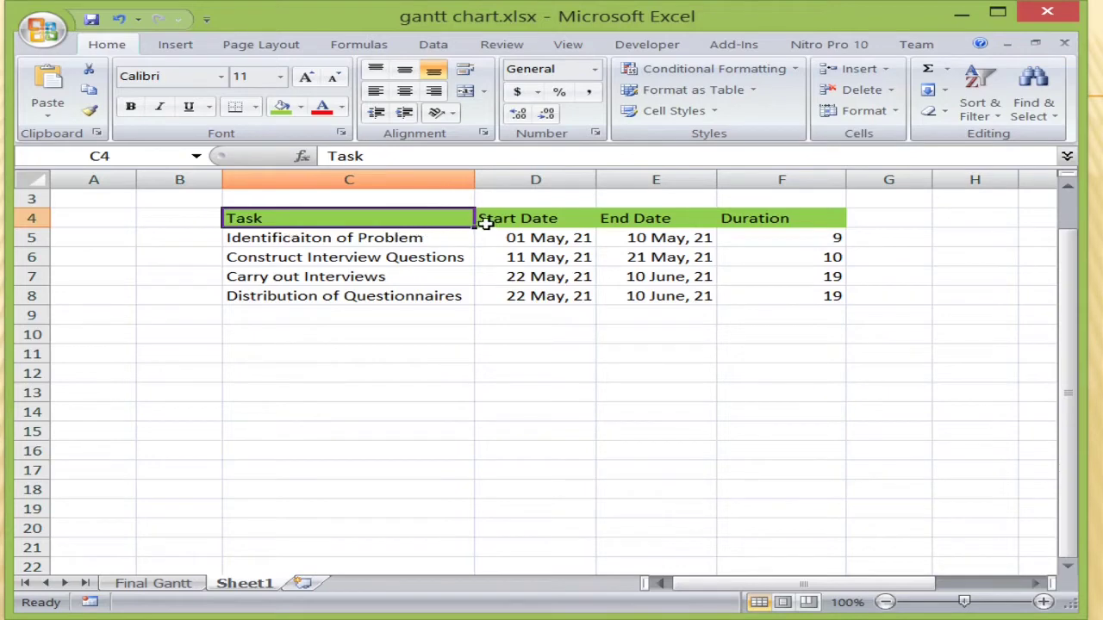
Review the Start Date, End Date and Duration columns and the duration formula in F5.
left_click(507, 219)
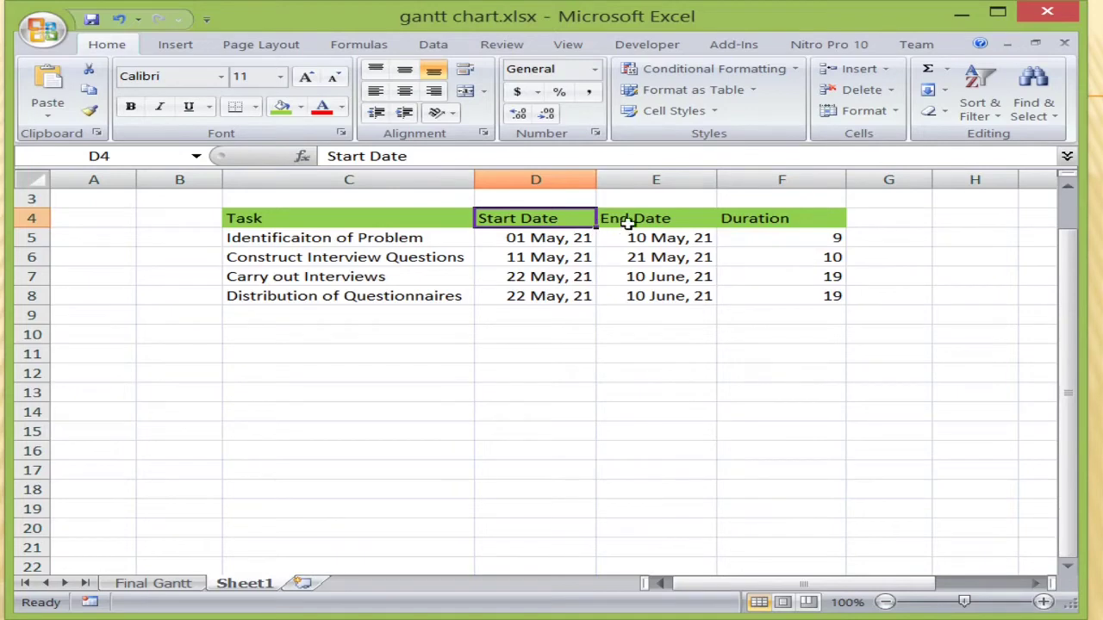
left_click(663, 219)
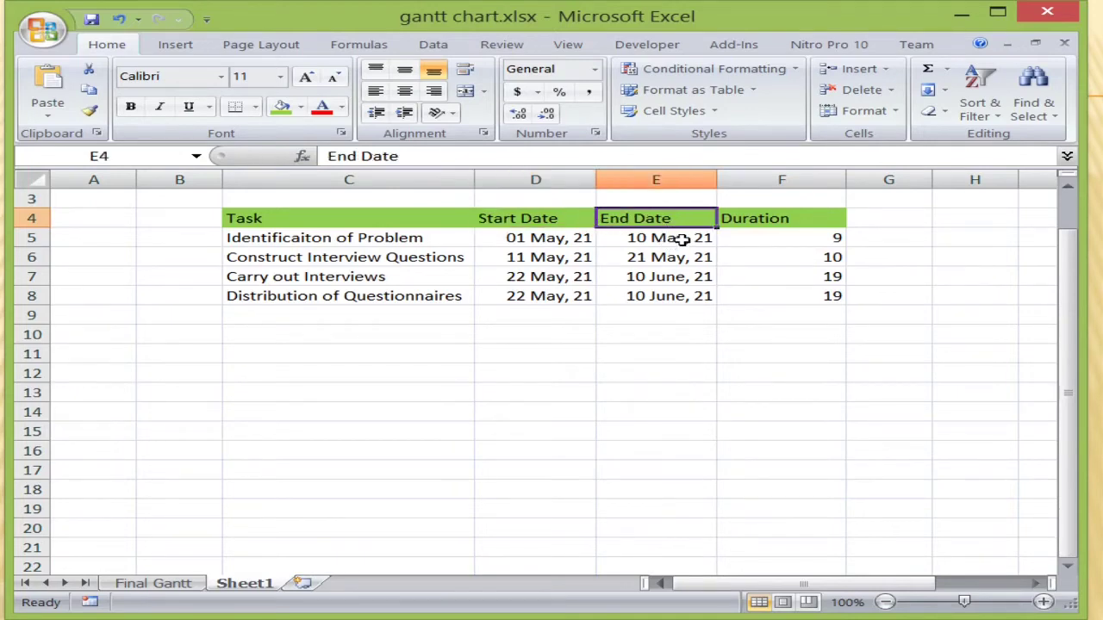
left_click(785, 219)
left_click_drag(782, 217, 787, 290)
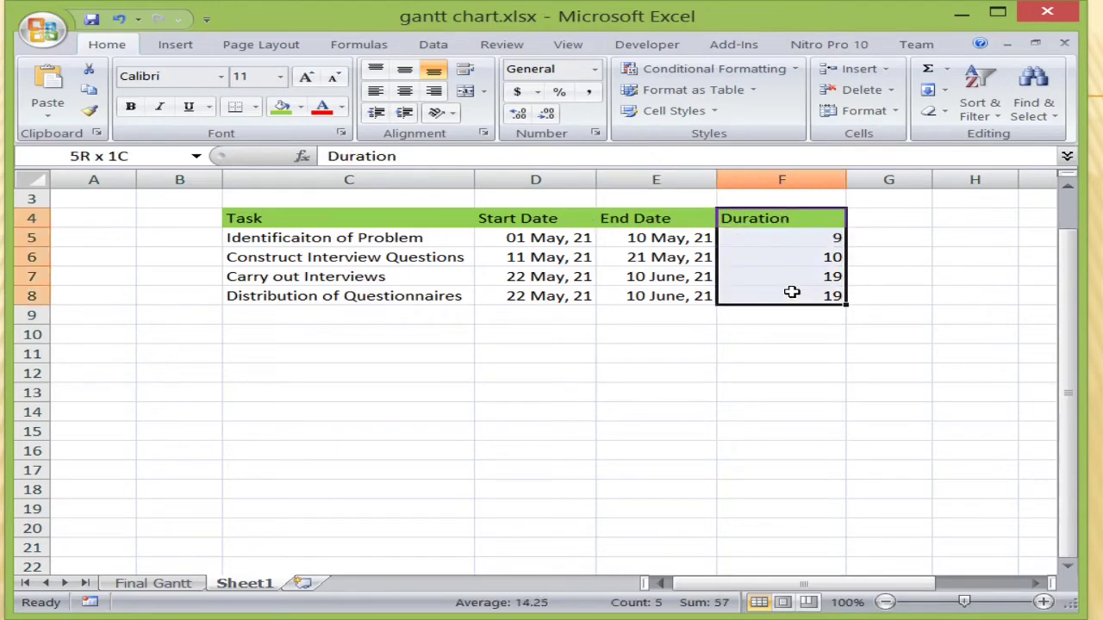
left_click(781, 236)
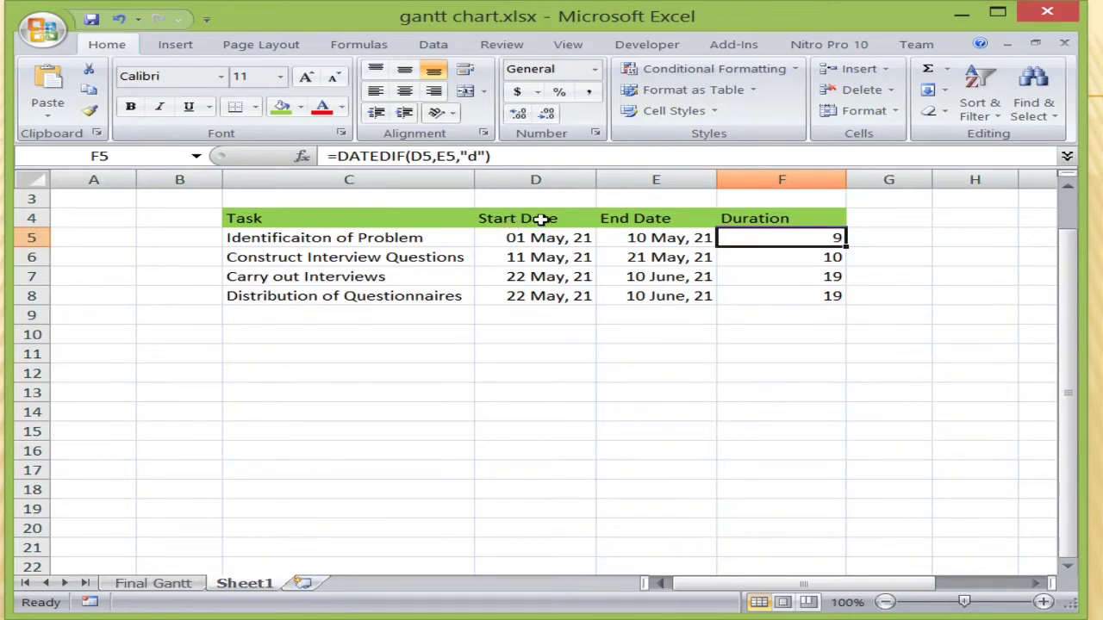
Insert a 2-D stacked bar chart from the Start Date data in D4:D8.
left_click_drag(541, 220, 536, 291)
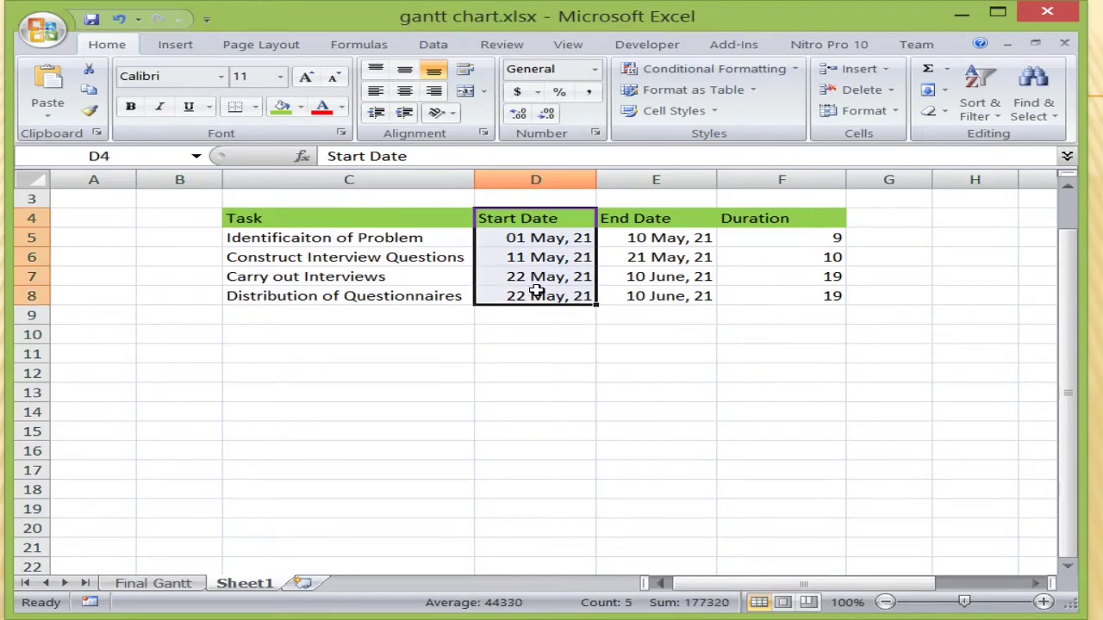
left_click(172, 47)
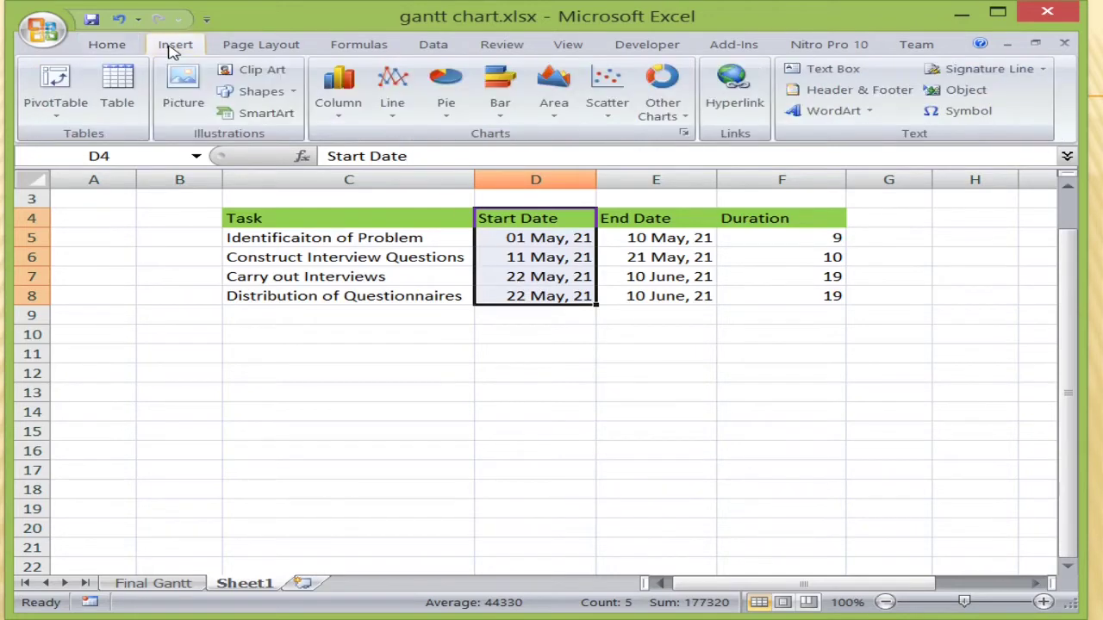
left_click(501, 112)
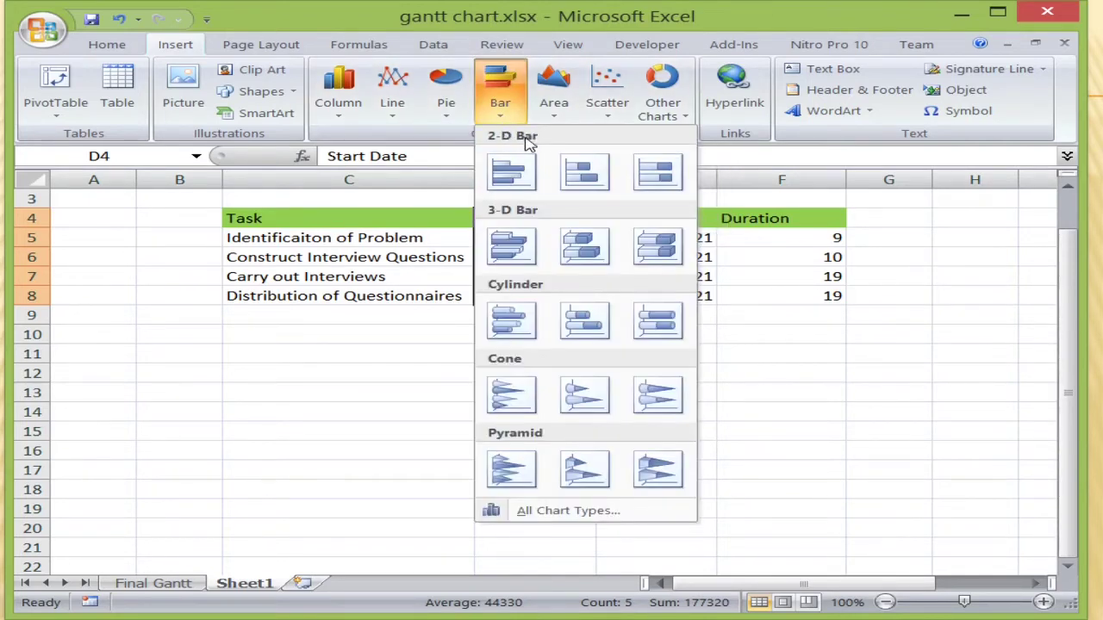
left_click(586, 188)
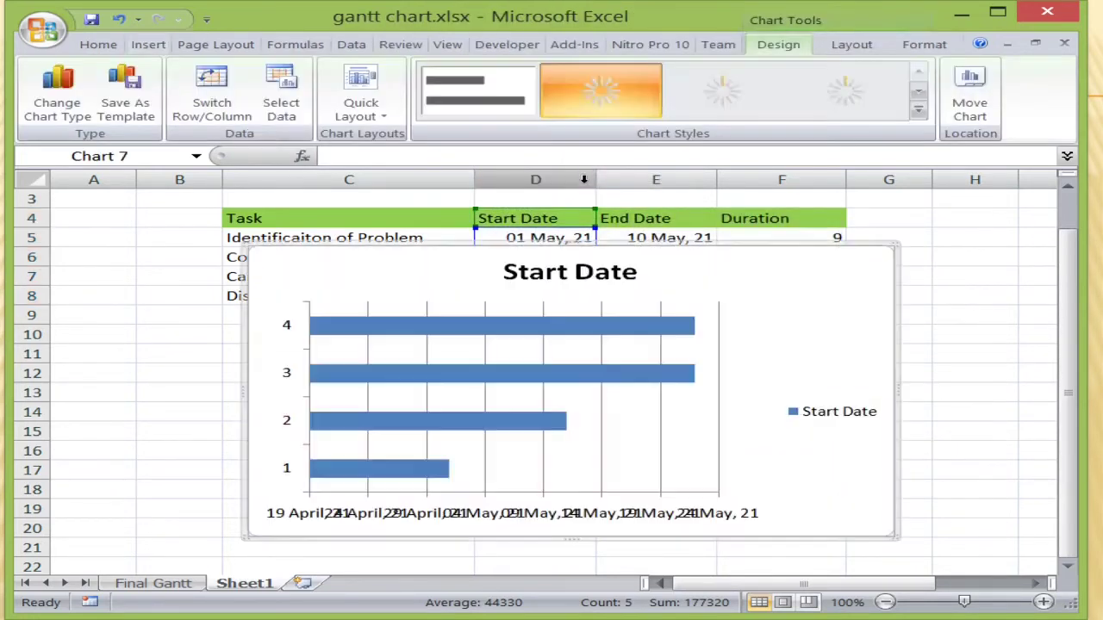
Move the chart below the task table and widen it on both sides to span roughly columns B to H.
left_click(624, 257)
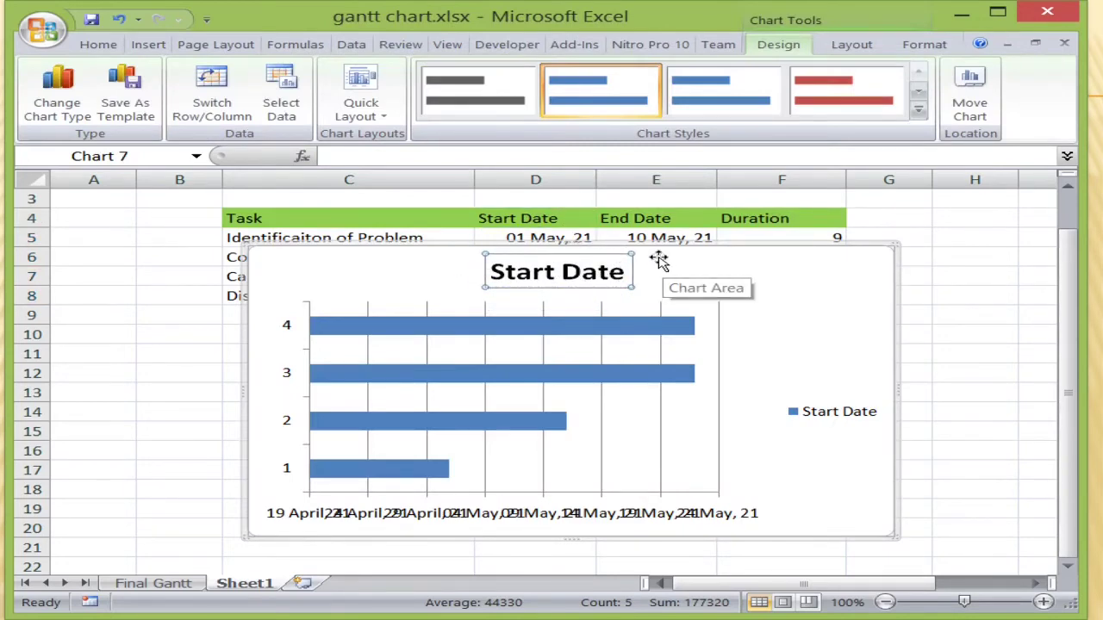
left_click_drag(660, 259, 639, 290)
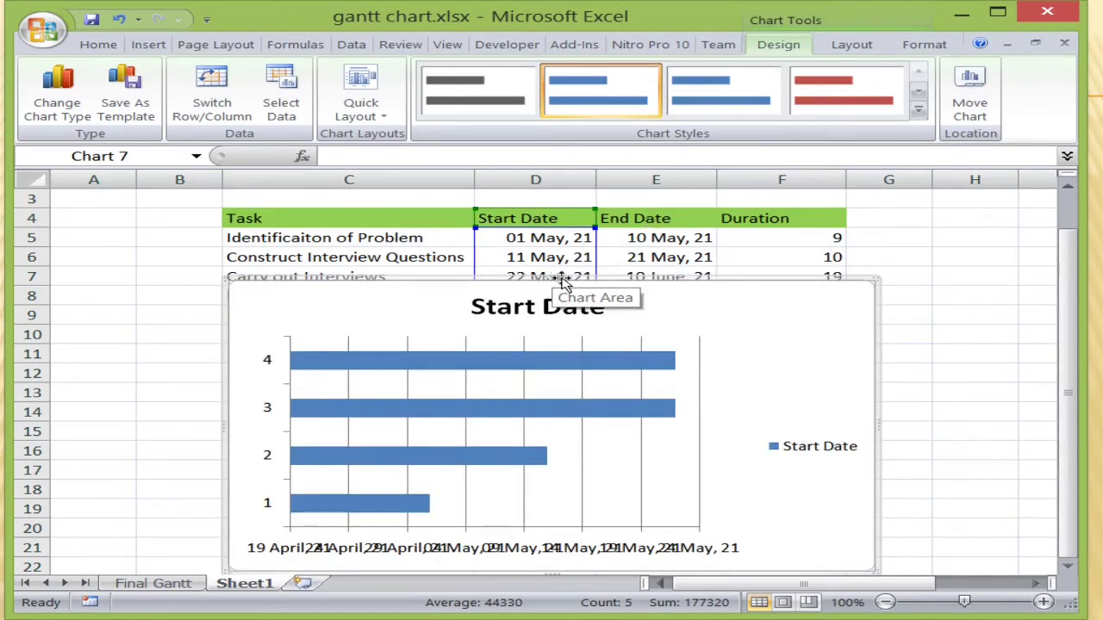
left_click_drag(551, 278, 543, 329)
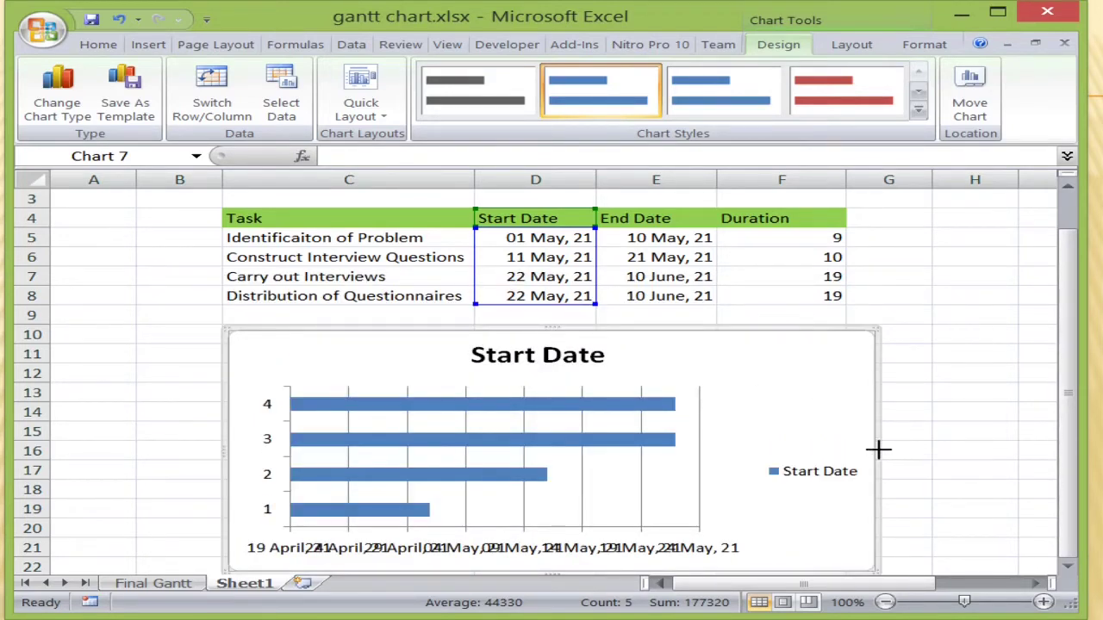
left_click_drag(877, 449, 1018, 457)
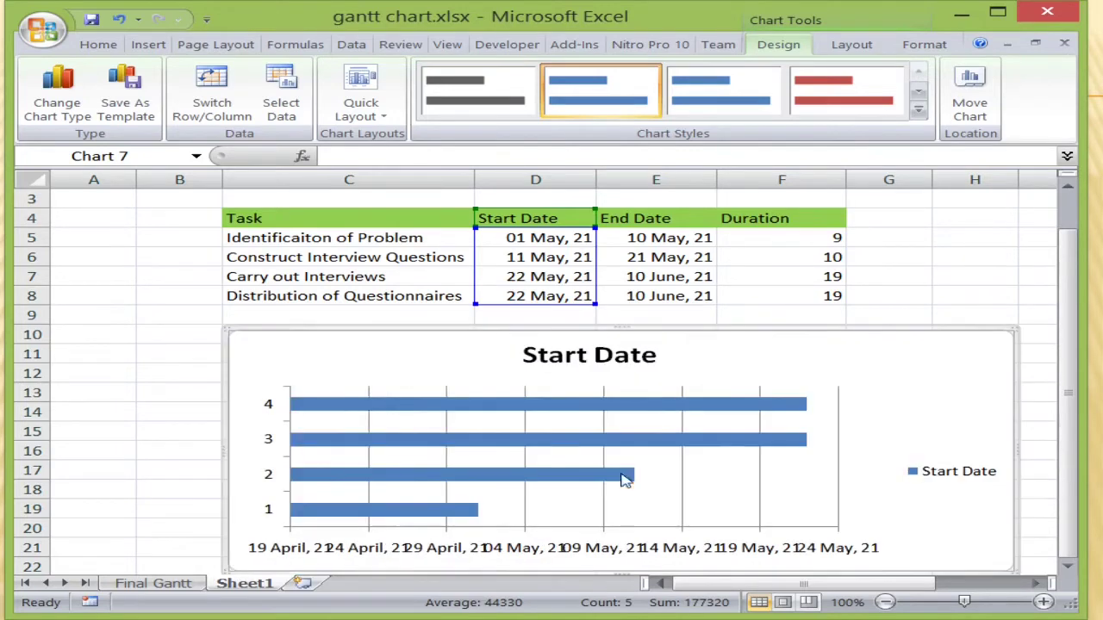
left_click_drag(224, 457, 117, 457)
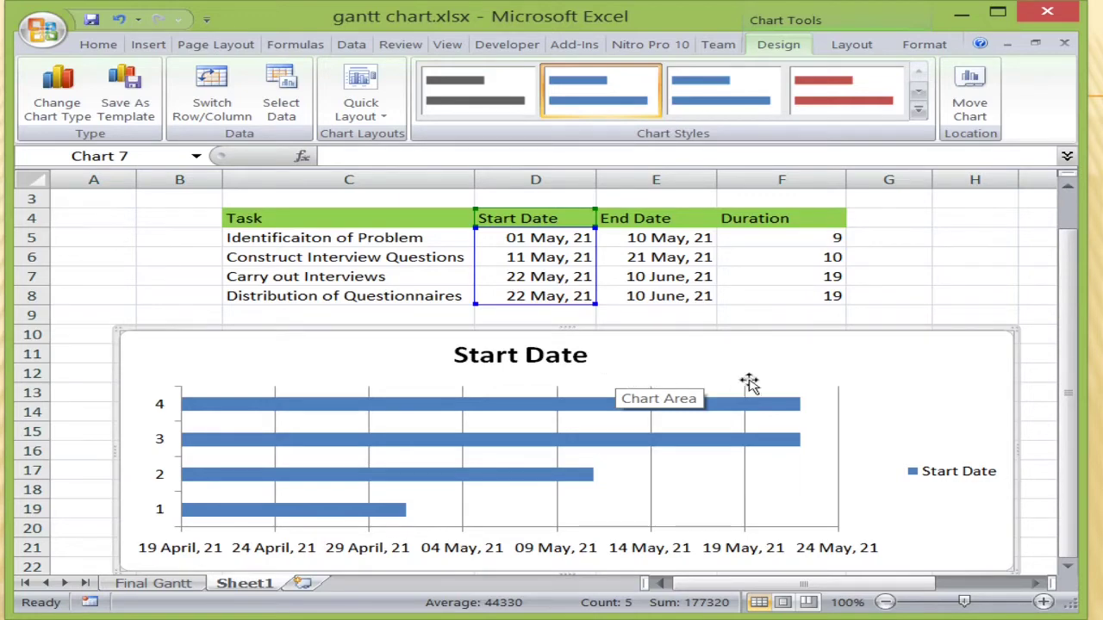
Open the chart's data source settings and start adding a new series, keeping the task table uncovered.
left_click_drag(893, 369, 893, 370)
right_click(893, 369)
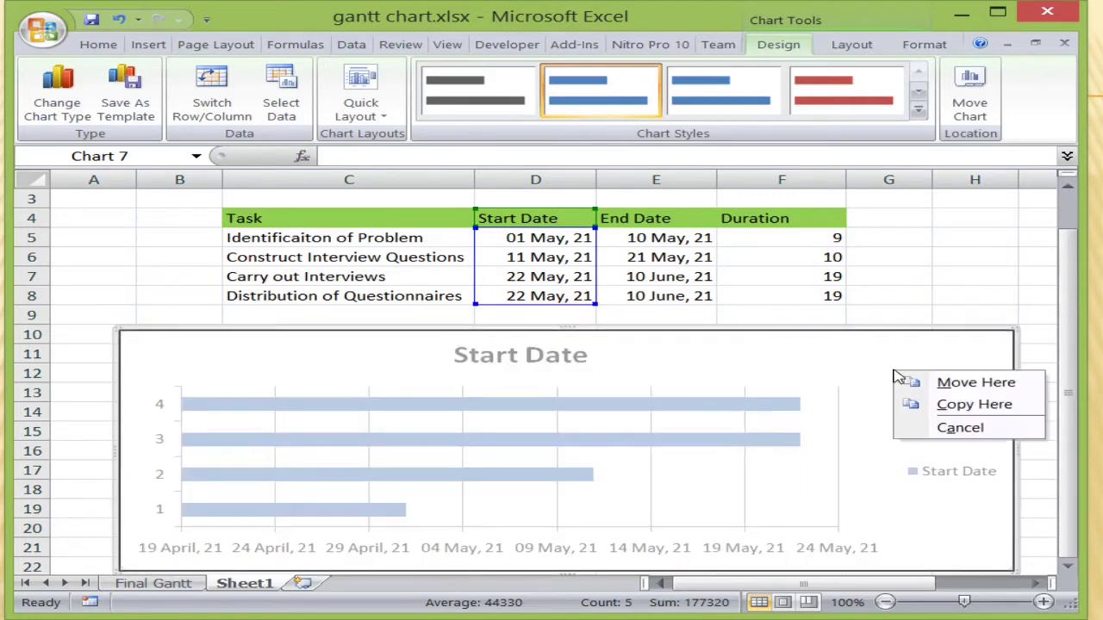
left_click(813, 363)
right_click(908, 386)
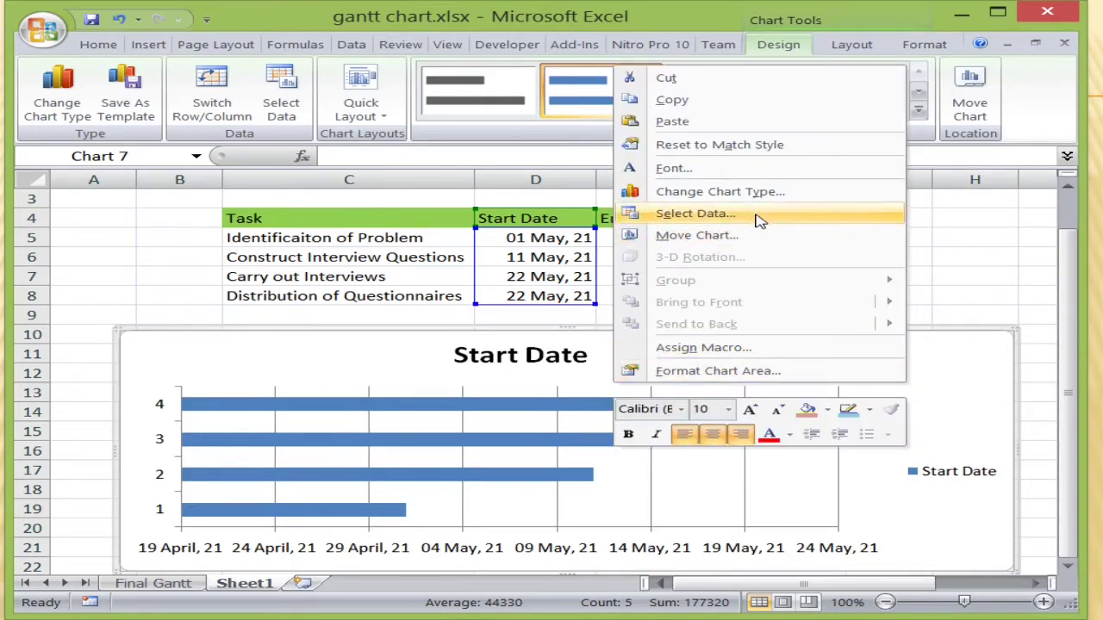
left_click(694, 213)
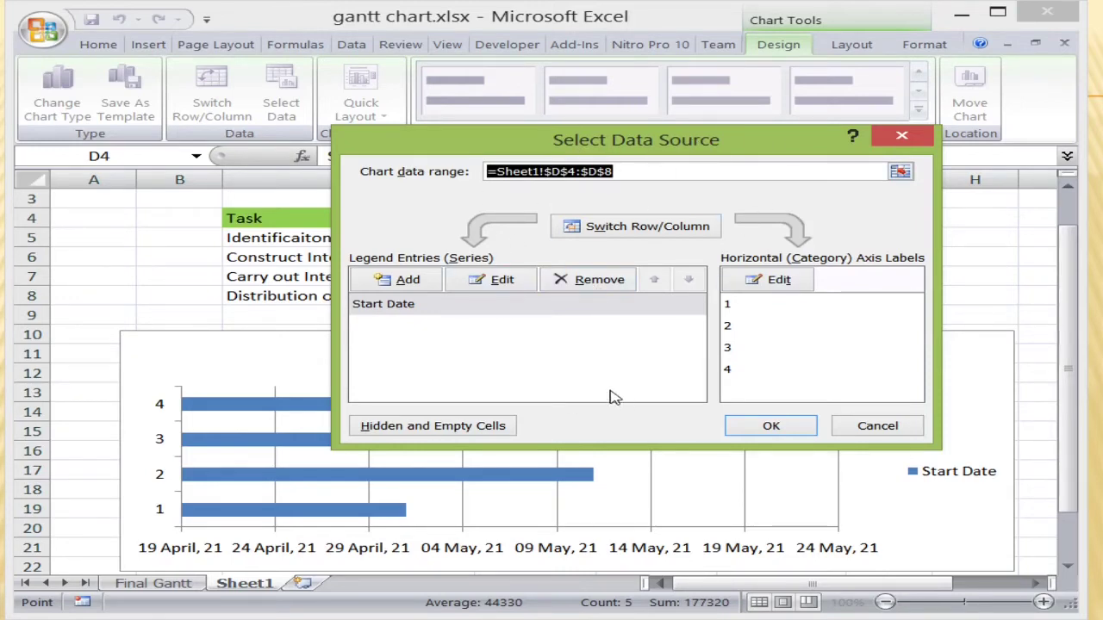
left_click(406, 287)
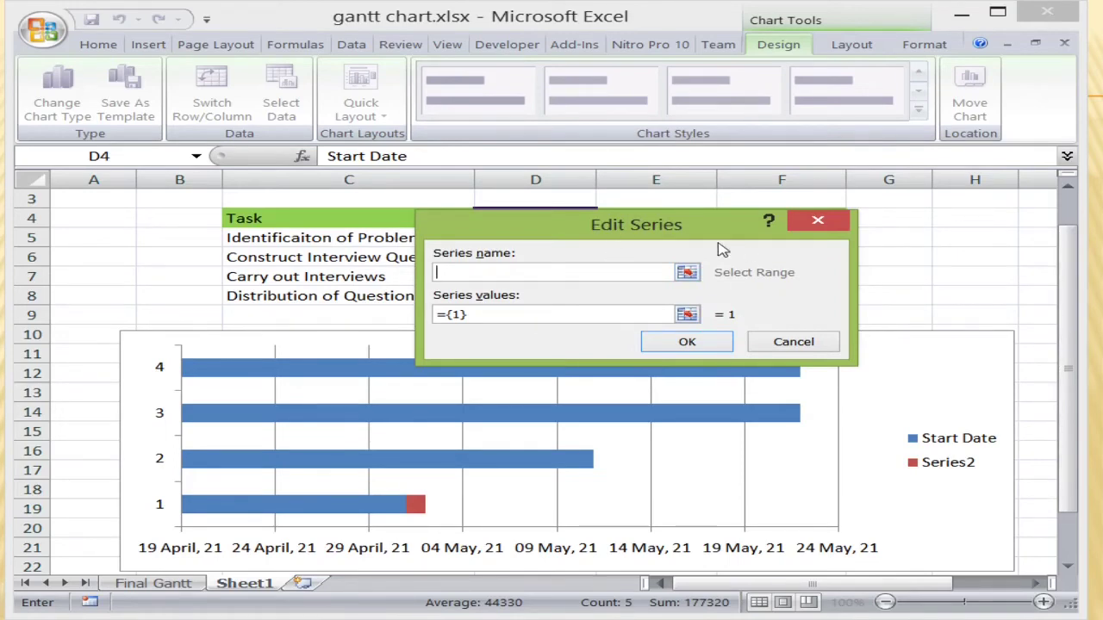
left_click_drag(612, 233, 543, 354)
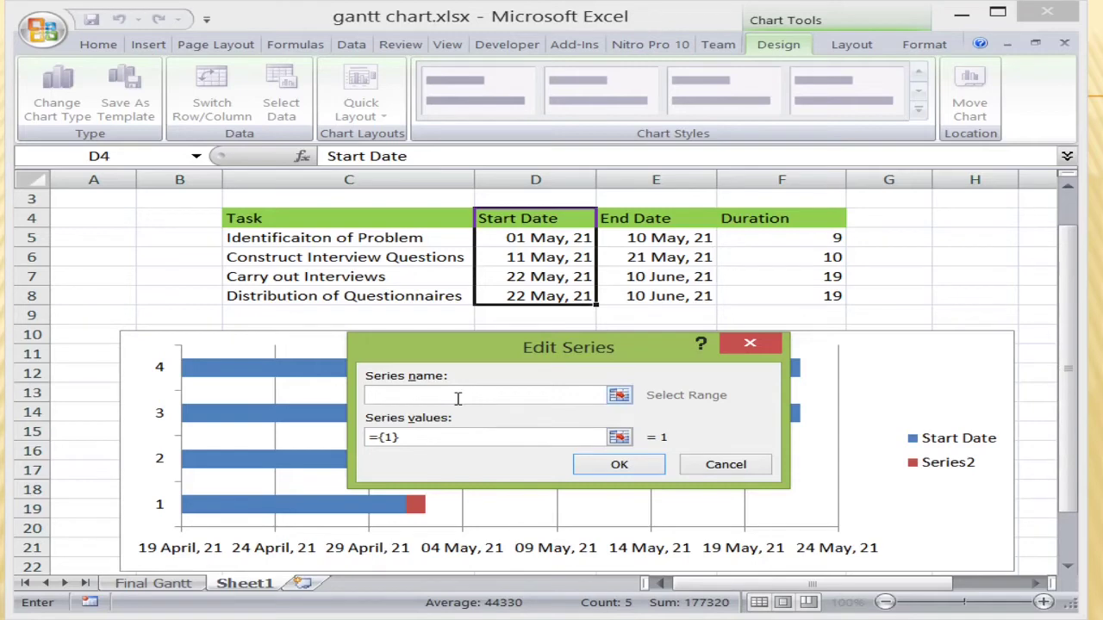
type("Duration")
key("BackSpace")
key("BackSpace")
key("BackSpace")
key("BackSpace")
key("BackSpace")
key("BackSpace")
key("BackSpace")
left_click(758, 223)
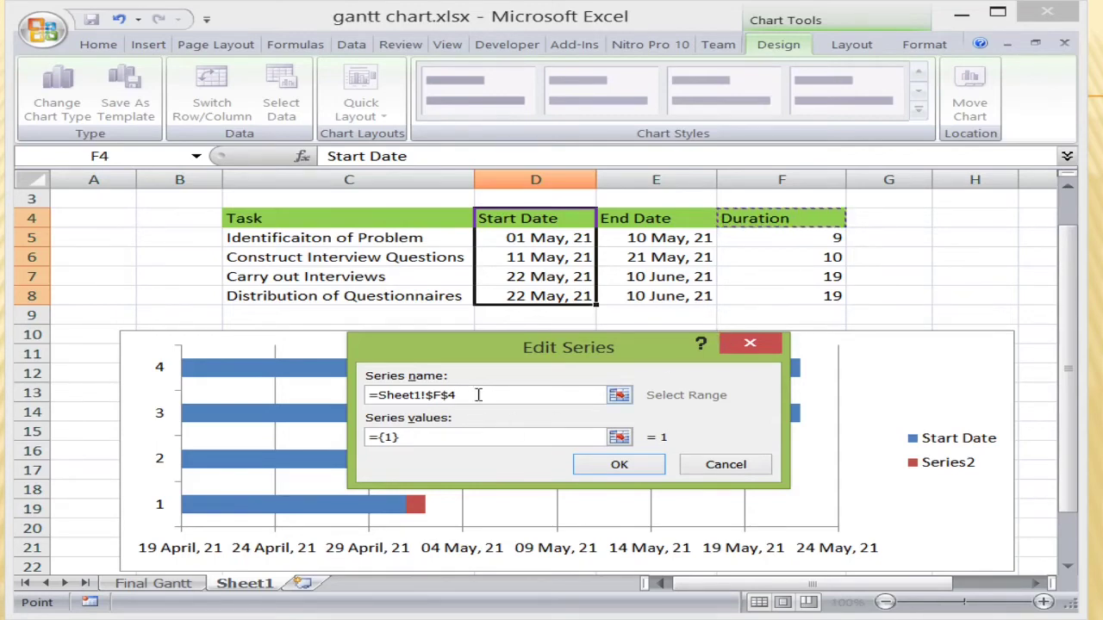
Name the new series Duration.
left_click_drag(478, 394, 327, 392)
type("D")
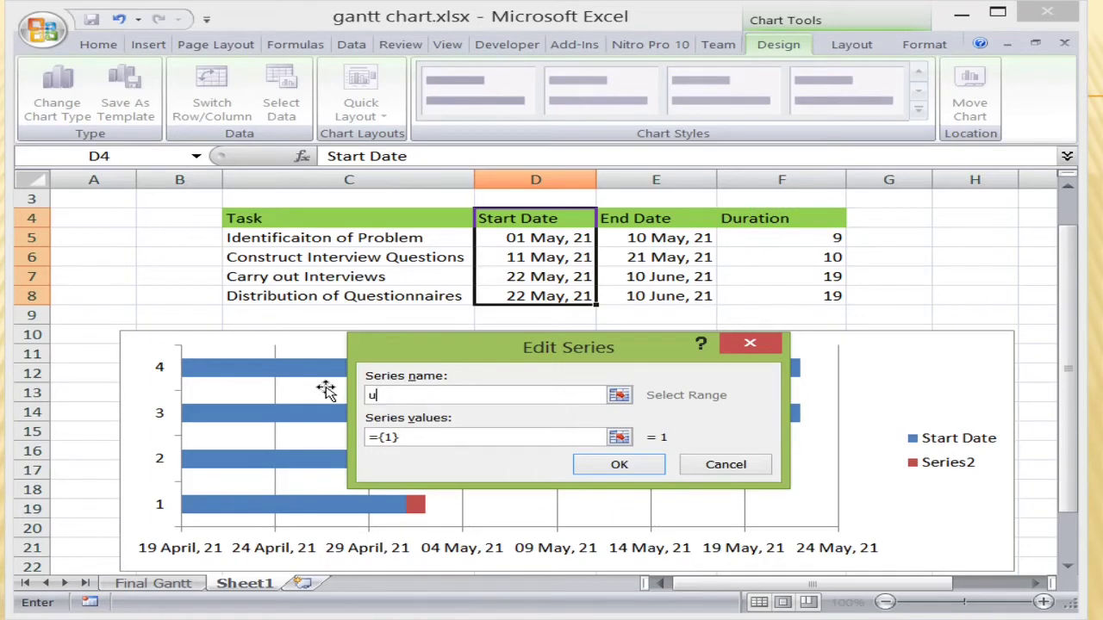
type("uration")
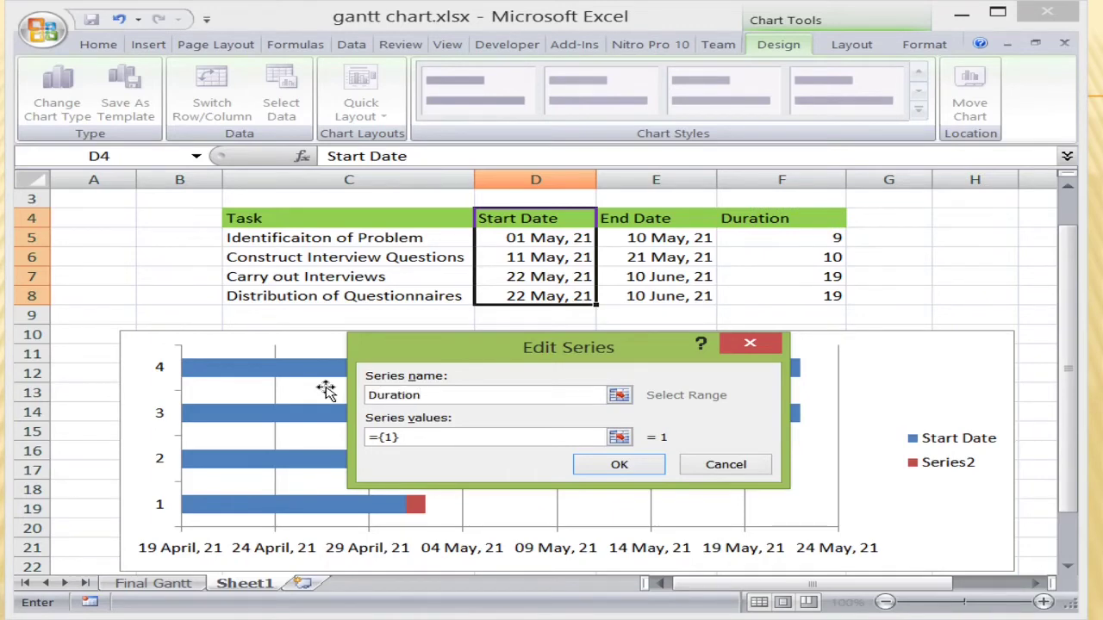
Set the Duration series values to F5:F8 on Sheet1 and apply the new data source to the chart.
left_click(416, 437)
key("BackSpace")
key("BackSpace")
key("BackSpace")
key("BackSpace")
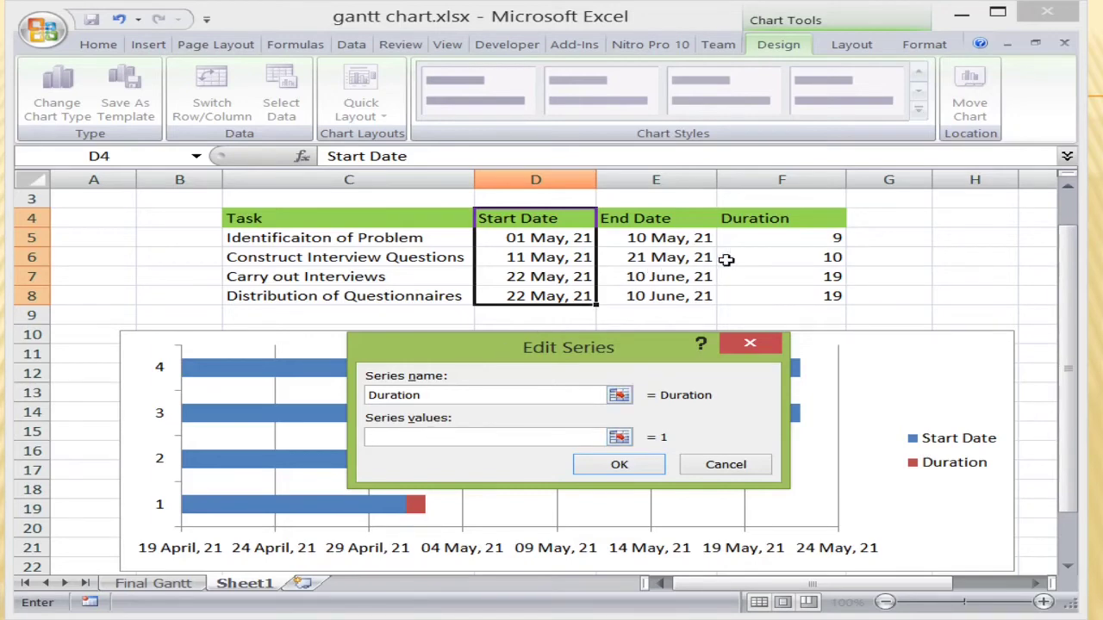
left_click(789, 236)
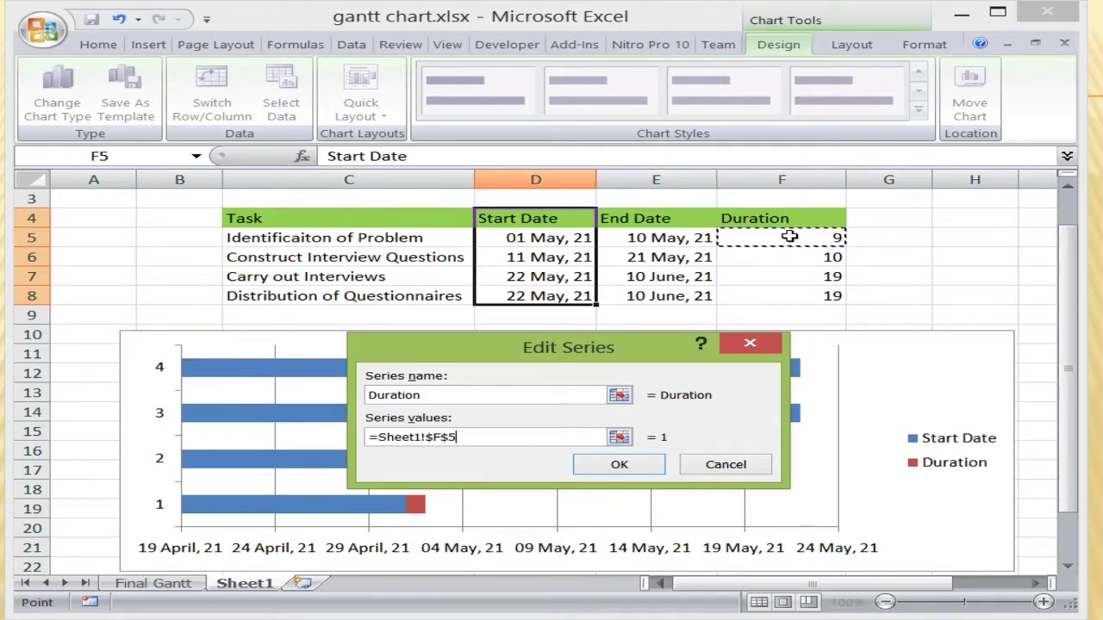
left_click_drag(789, 236, 789, 297)
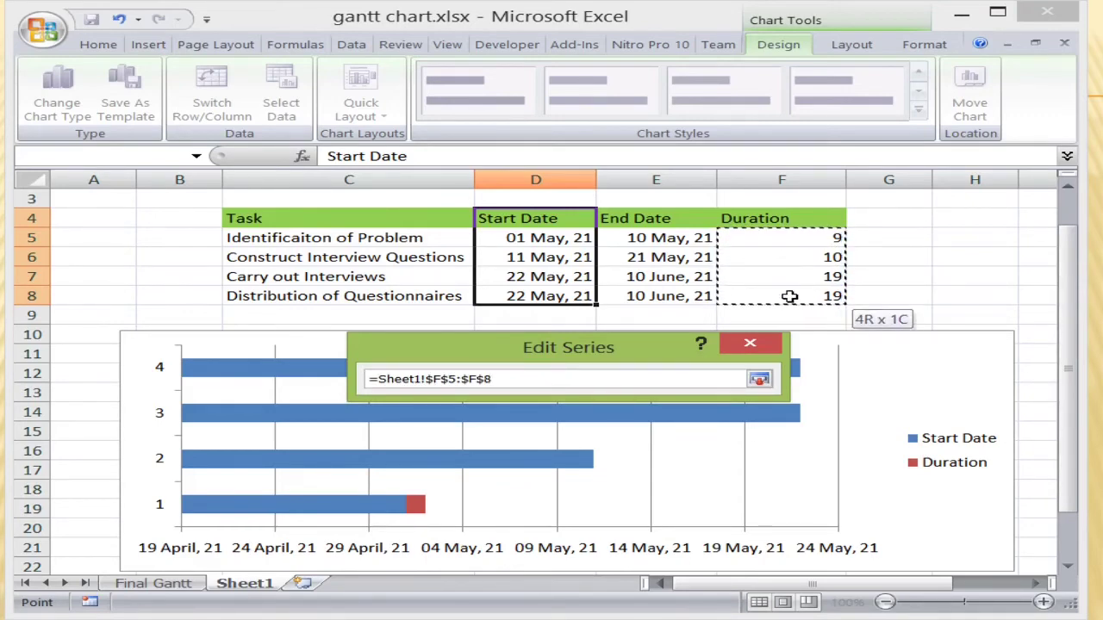
key("Return")
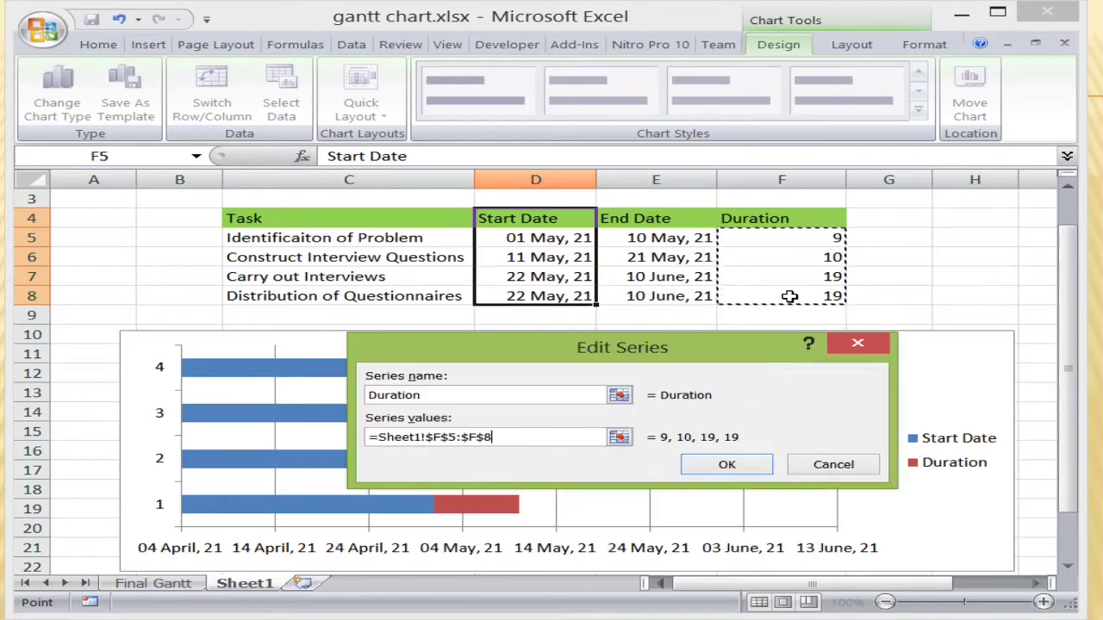
left_click(728, 466)
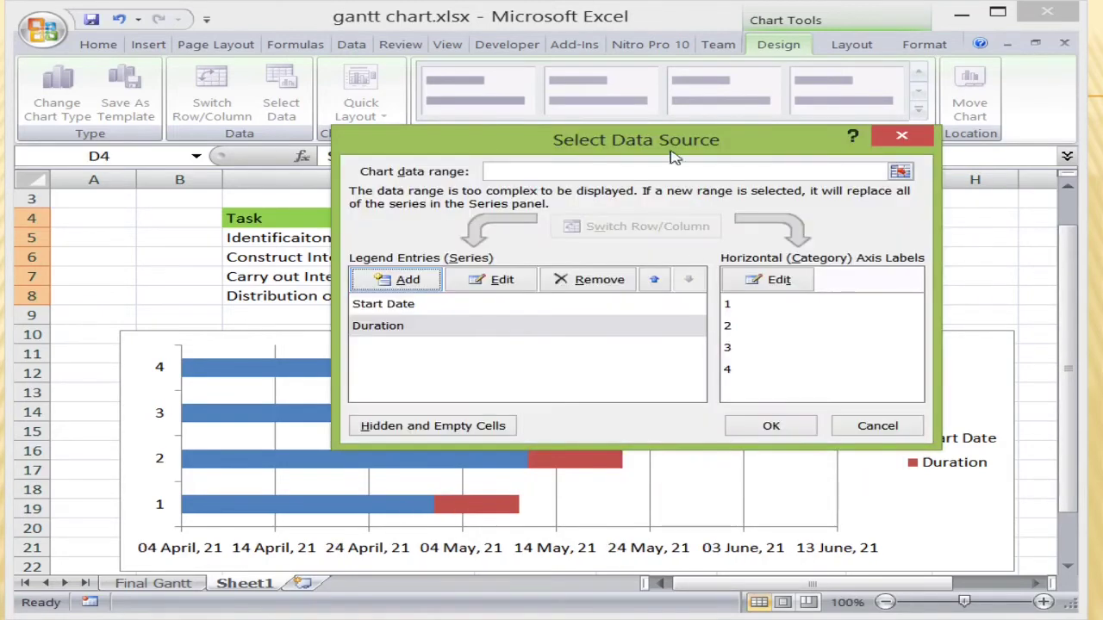
left_click_drag(674, 149, 668, 177)
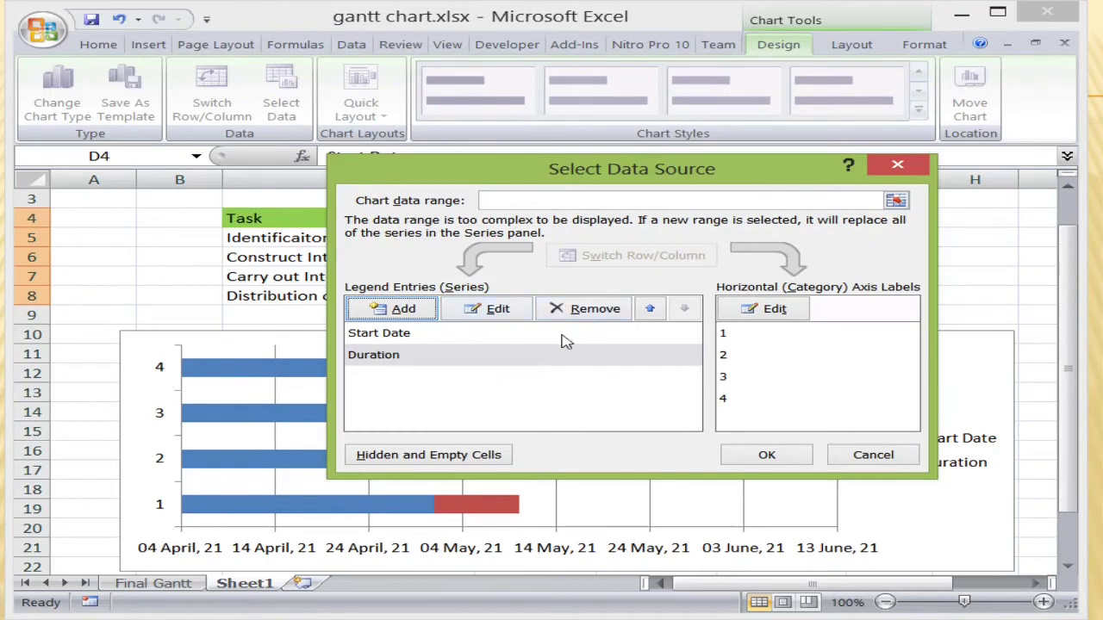
left_click(767, 456)
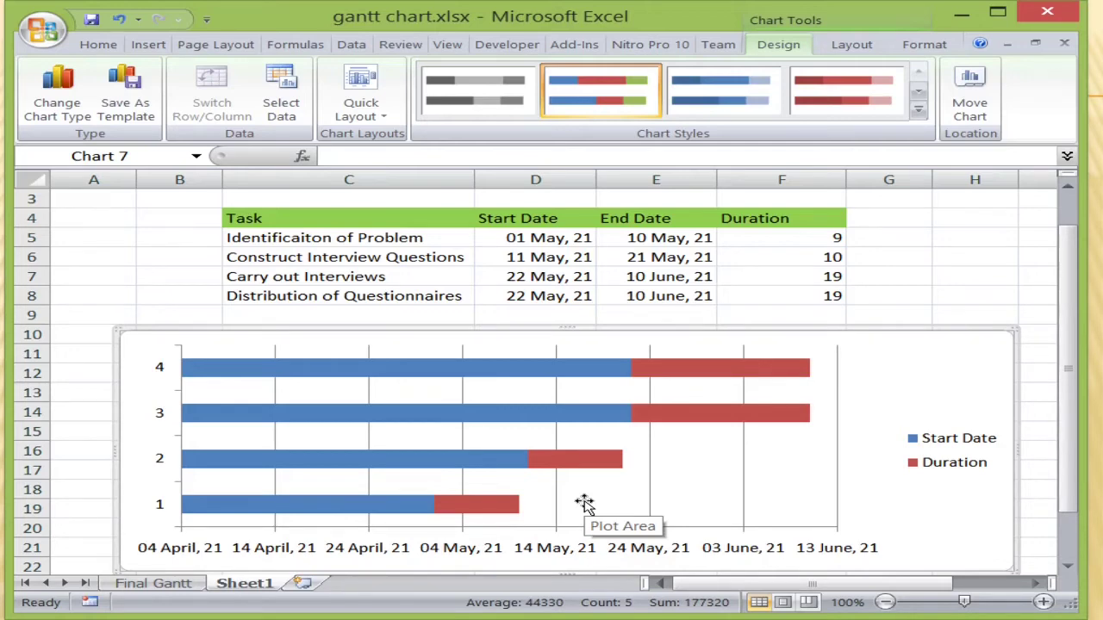
Delete the legend from the chart.
right_click(944, 446)
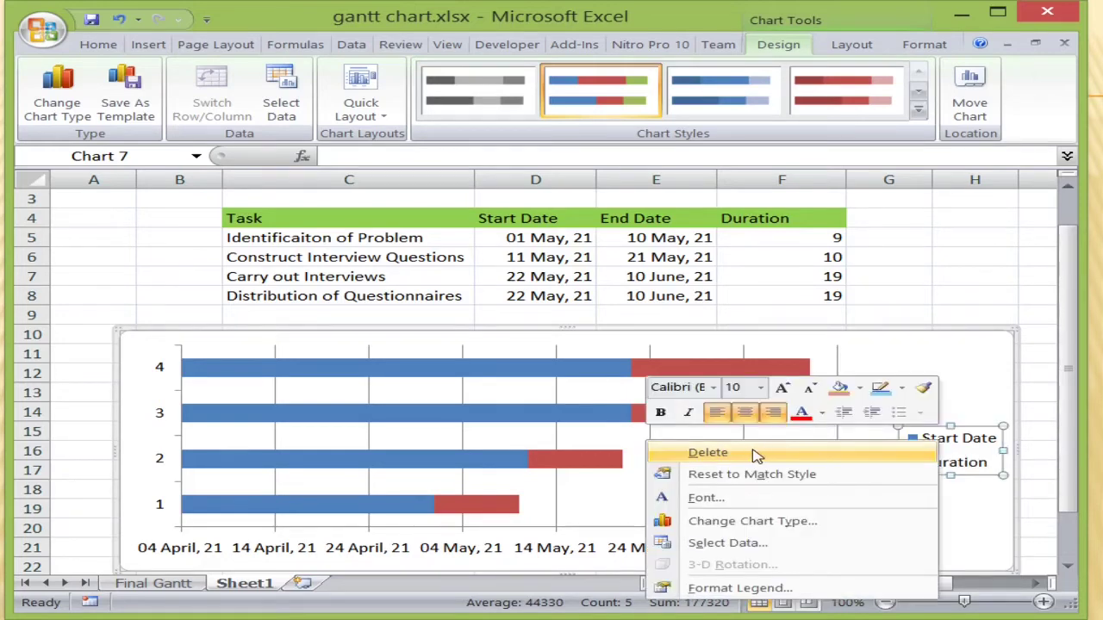
left_click(754, 455)
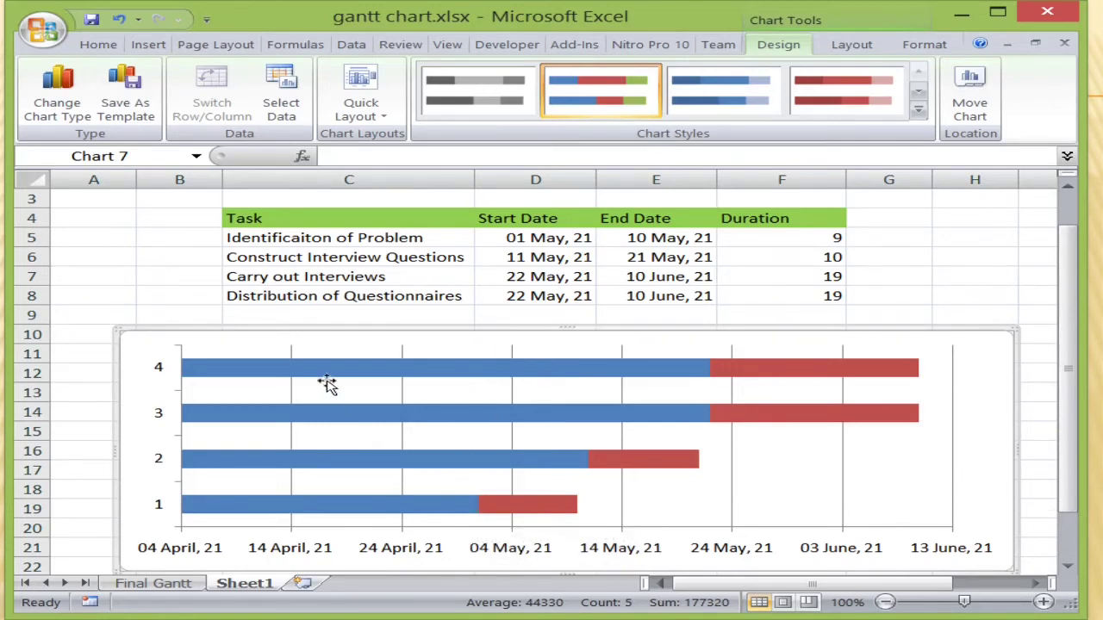
mouse_move(319, 377)
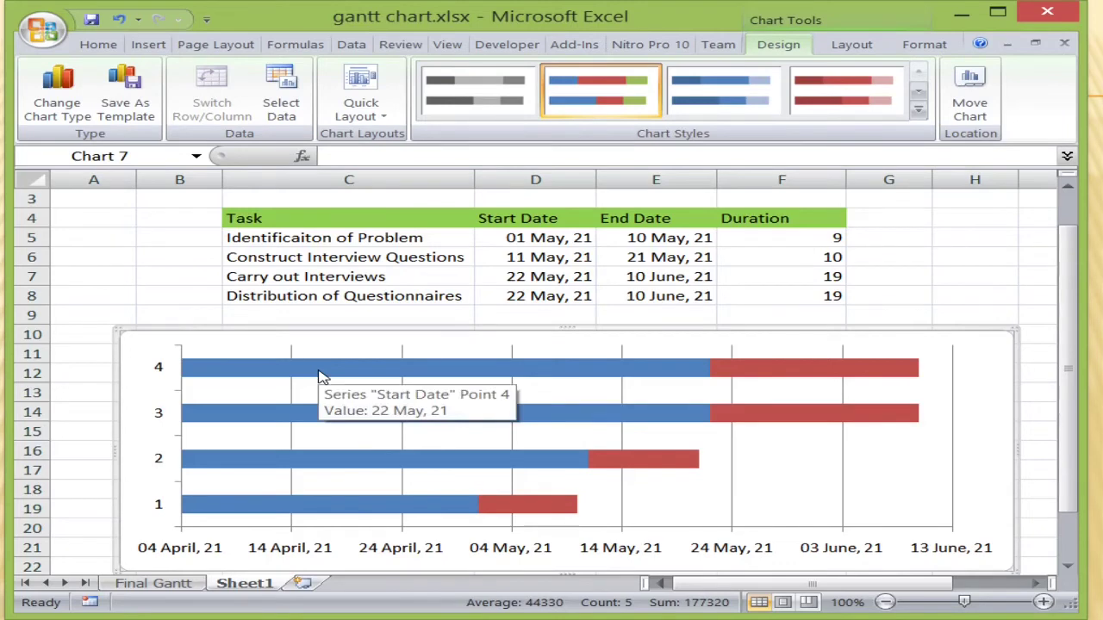
right_click(318, 376)
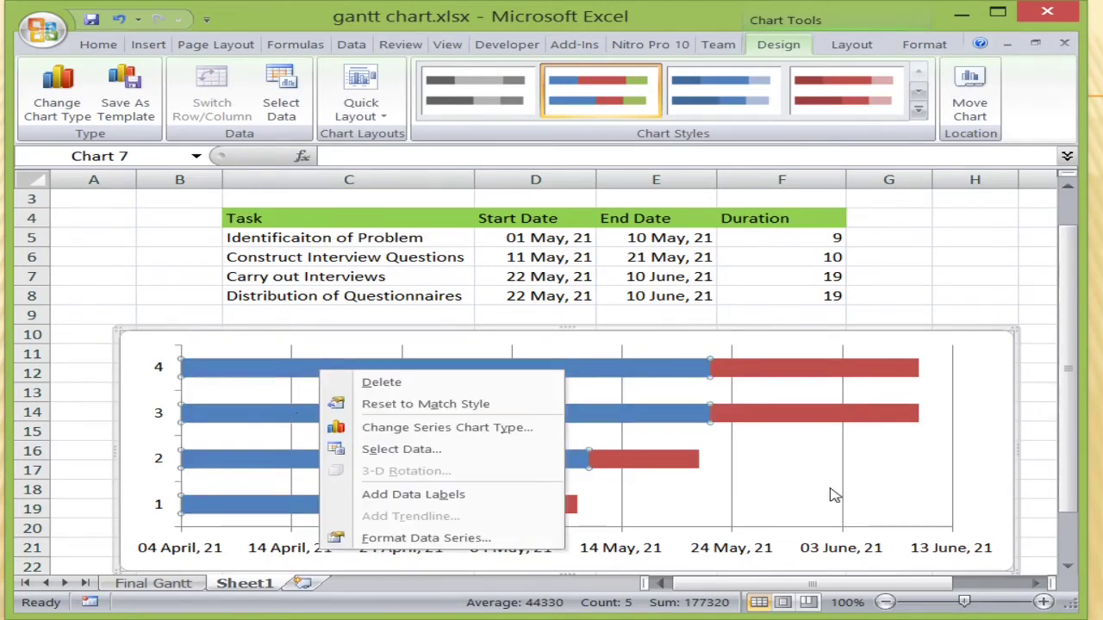
key("Escape")
right_click(438, 460)
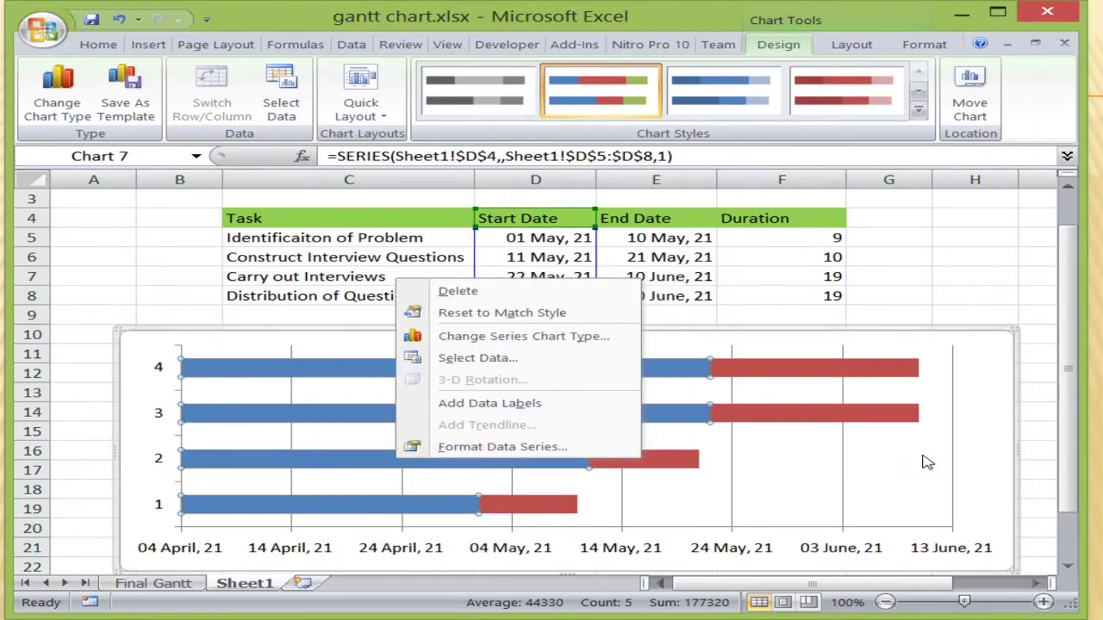
key("Escape")
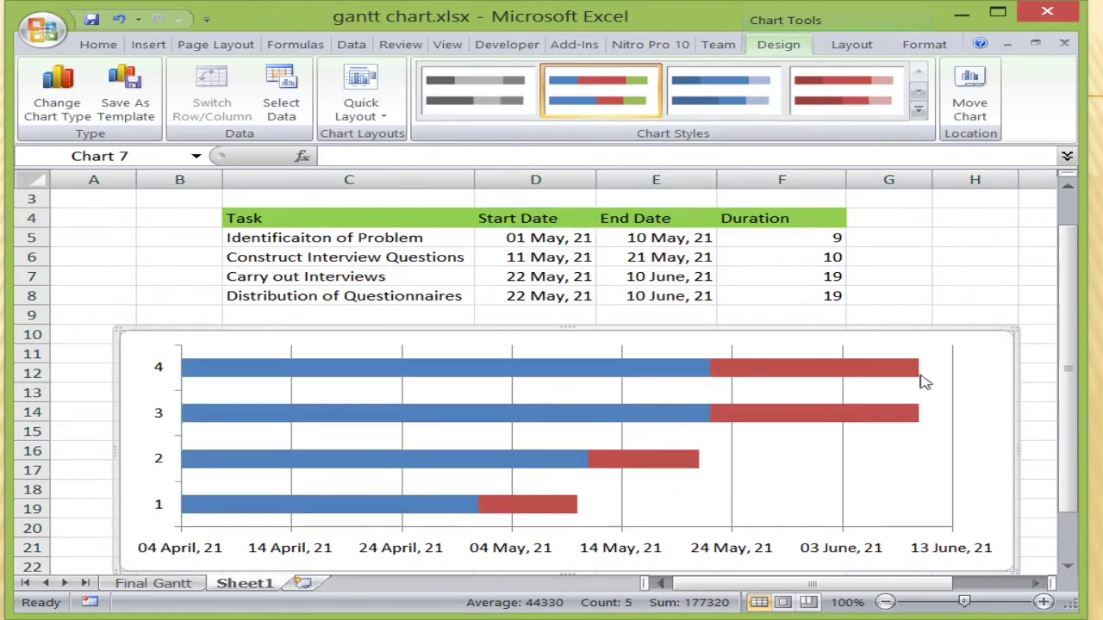
right_click(543, 373)
key("Escape")
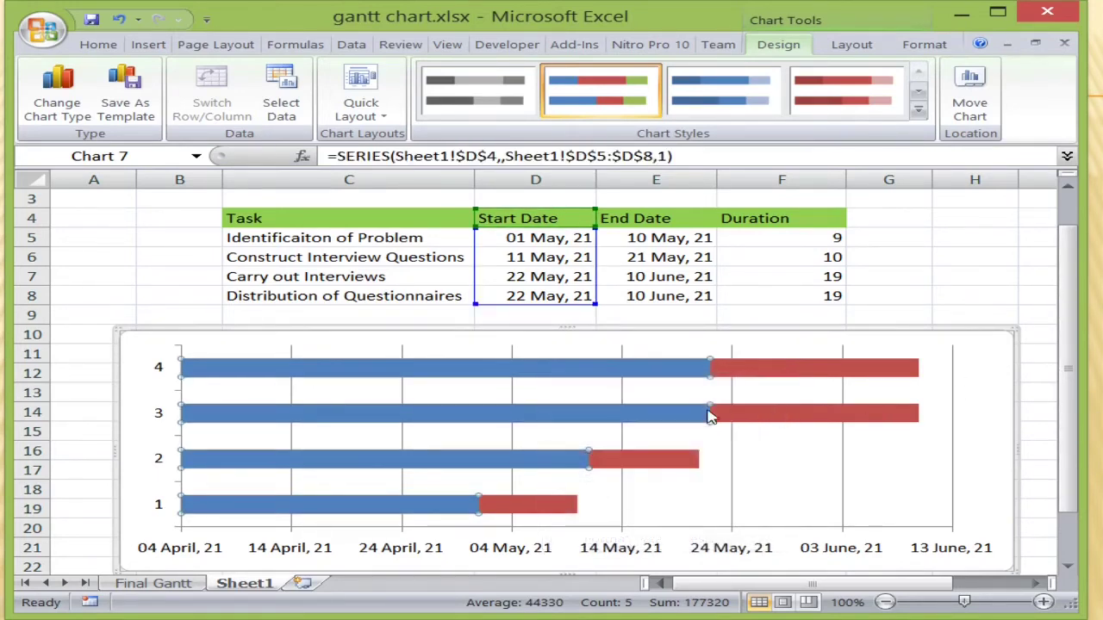
Open the formatting of the Start Date bars in the chart and set their fill to No fill.
right_click(406, 374)
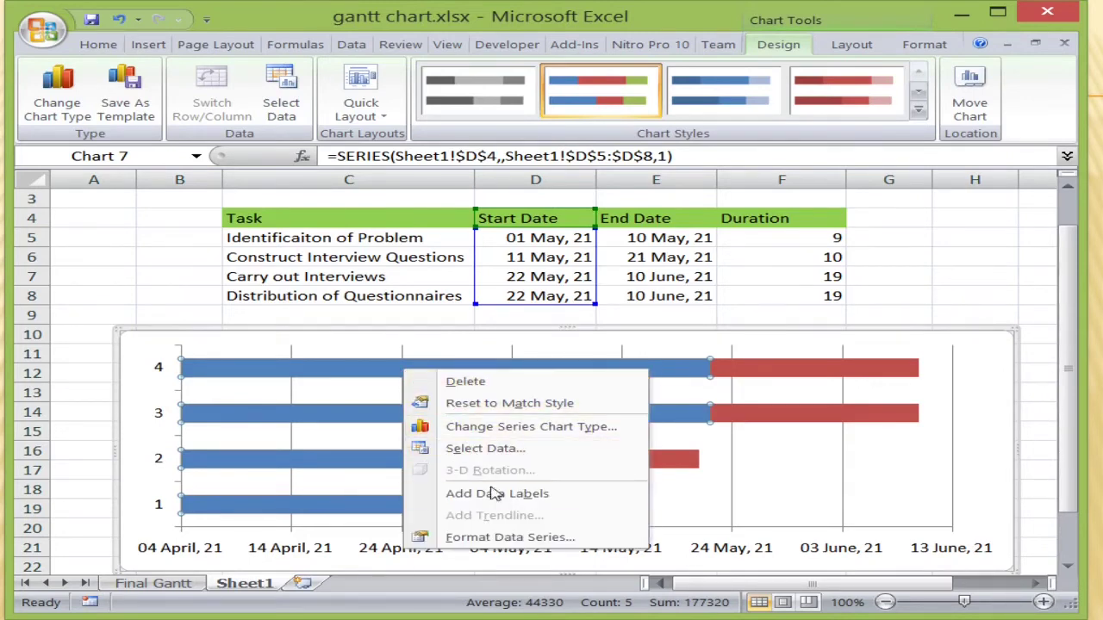
left_click(584, 543)
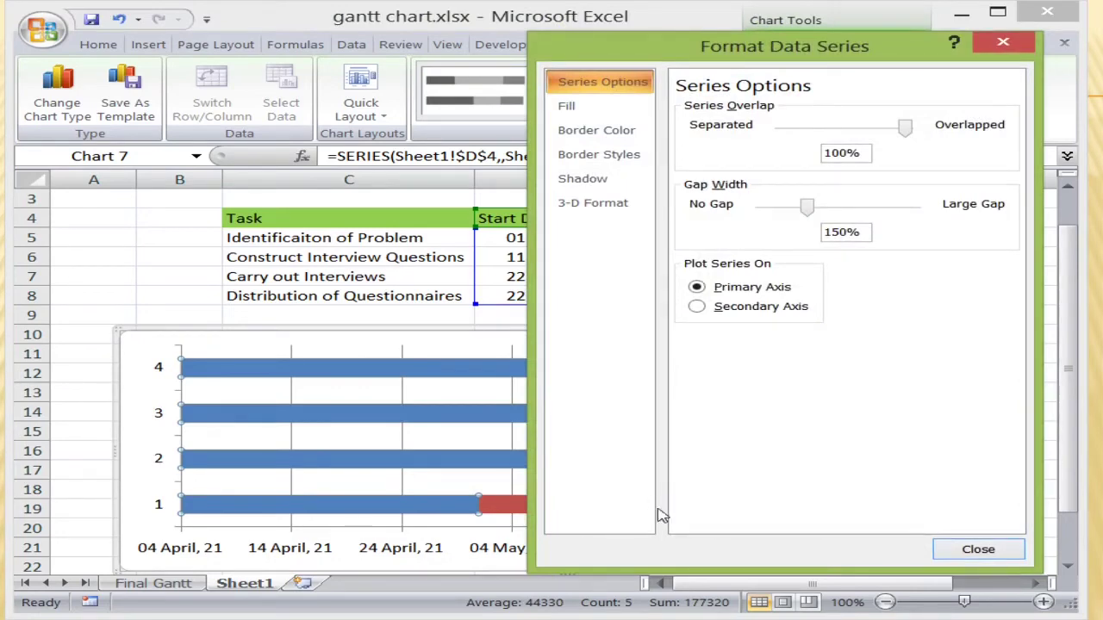
mouse_move(824, 55)
left_mouse_down()
mouse_move(787, 56)
mouse_move(806, 55)
left_mouse_up()
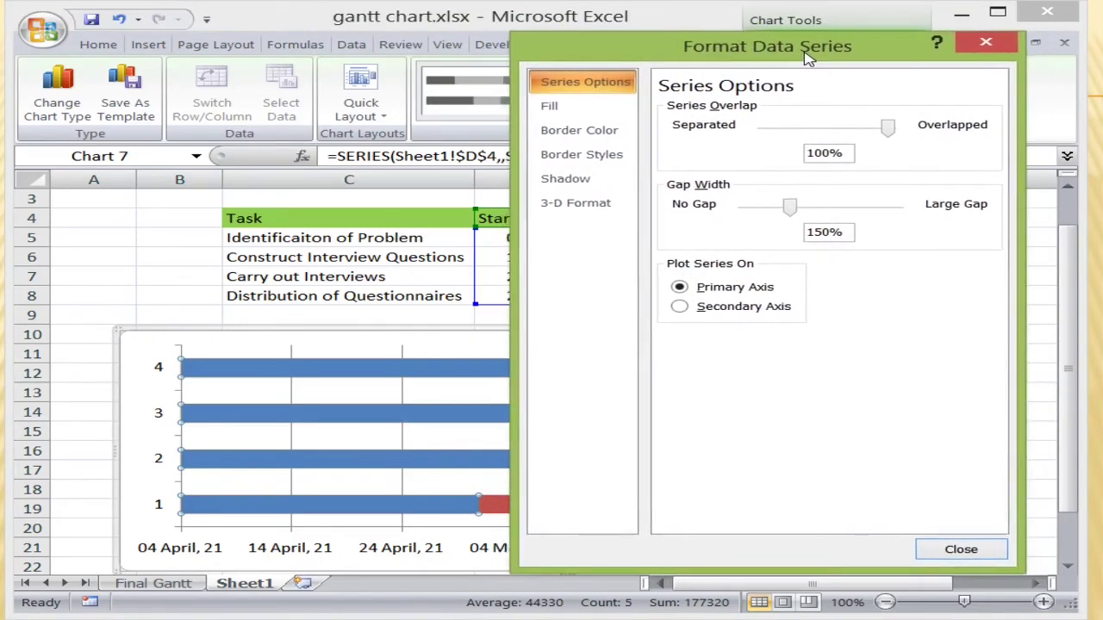
left_click(557, 112)
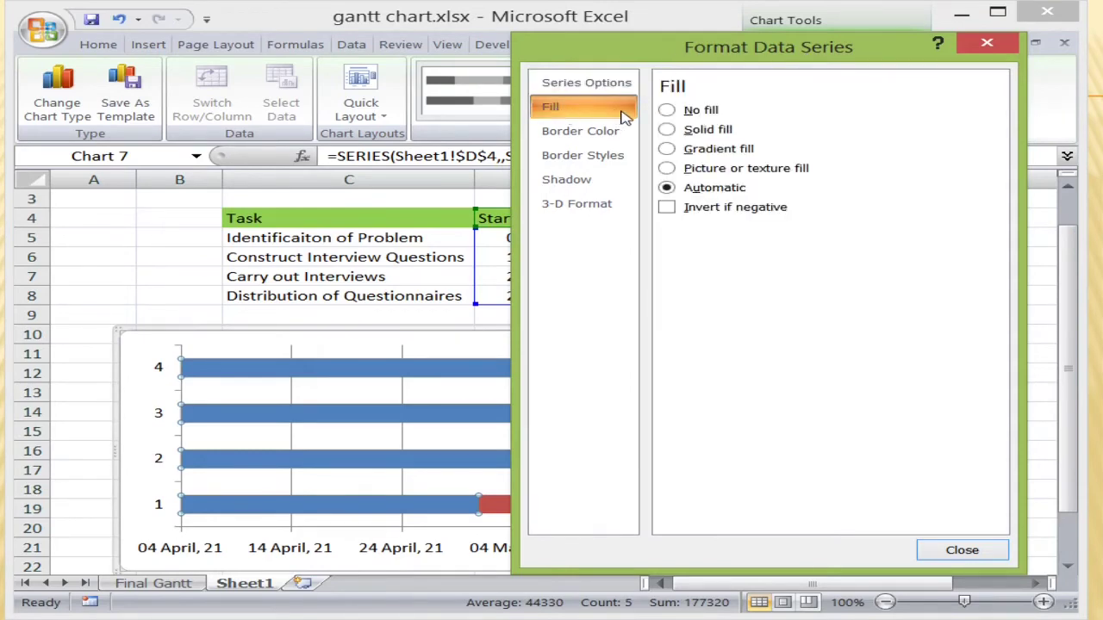
left_click(668, 110)
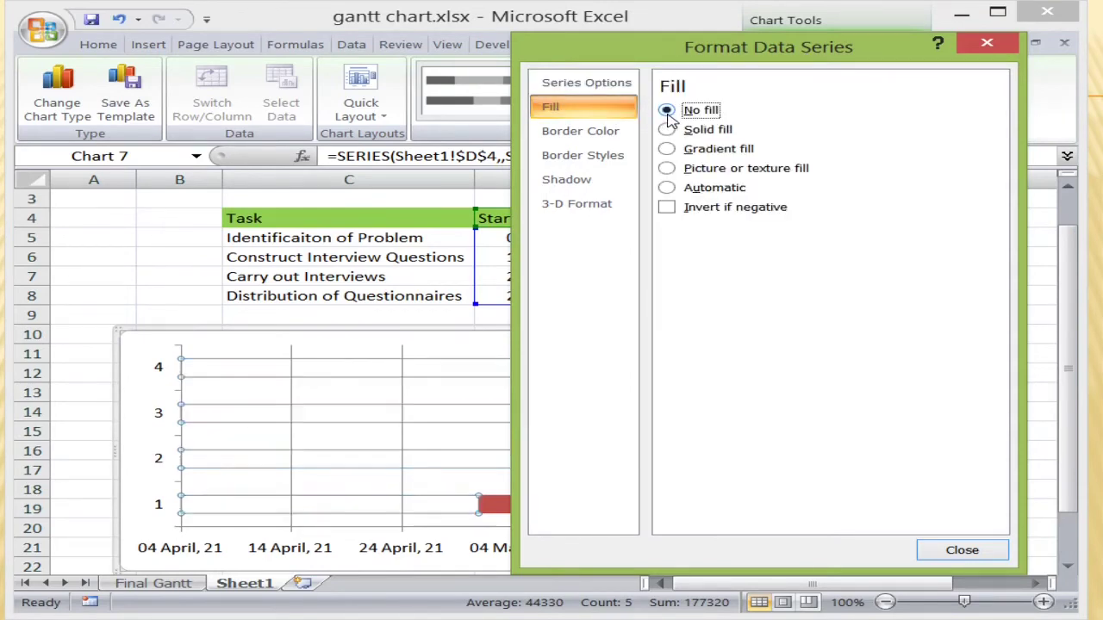
Set the Start Date series' border color to No line, finish formatting and deselect the series.
left_click(601, 136)
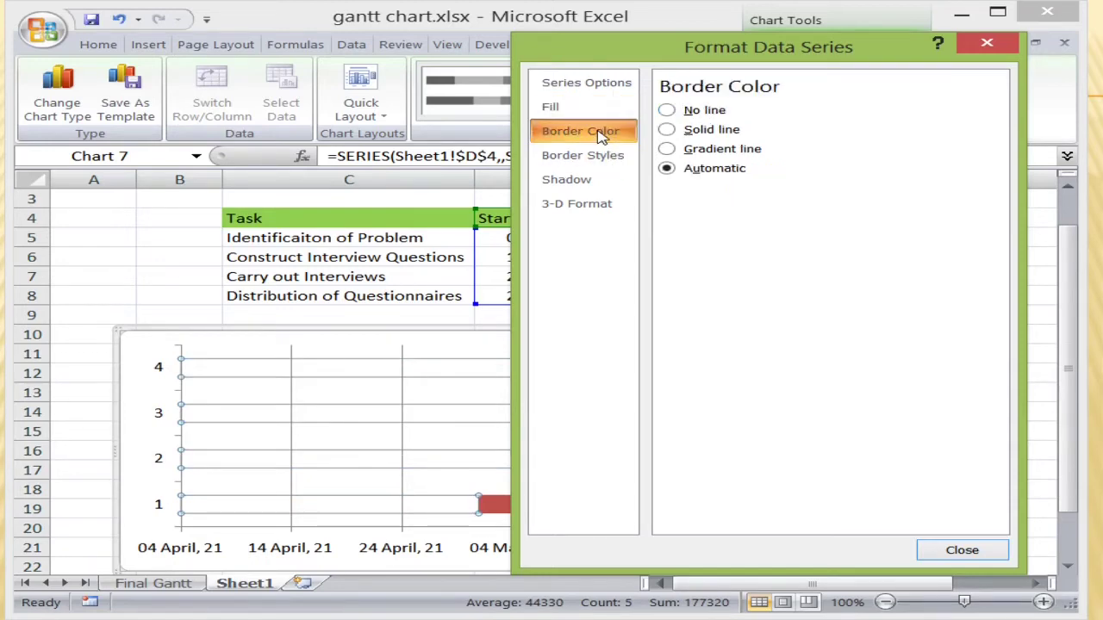
left_click(668, 111)
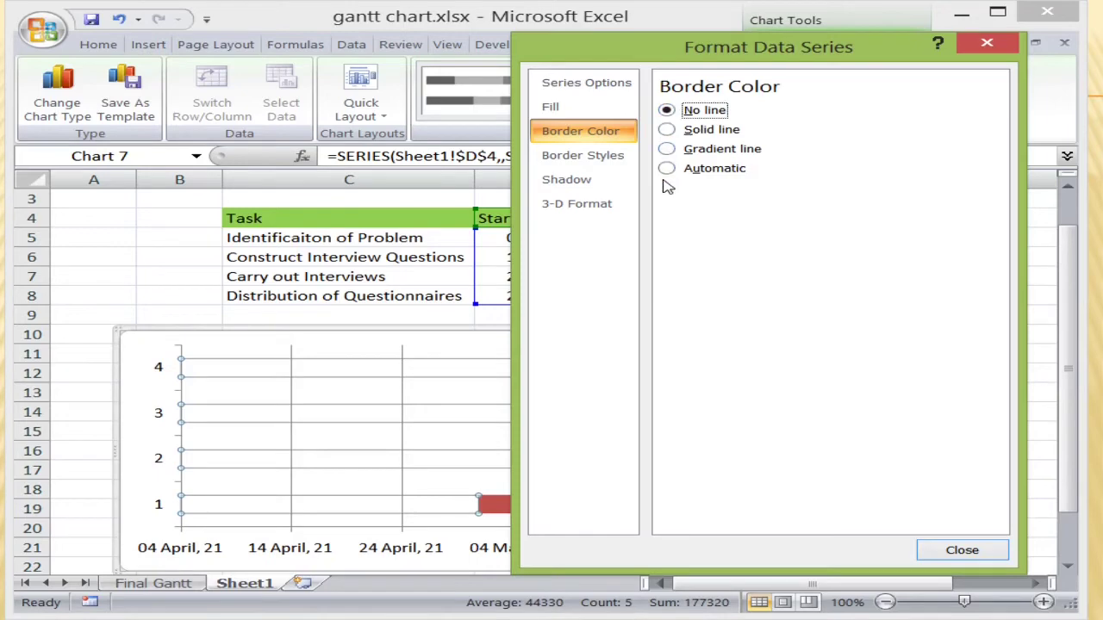
left_click(961, 551)
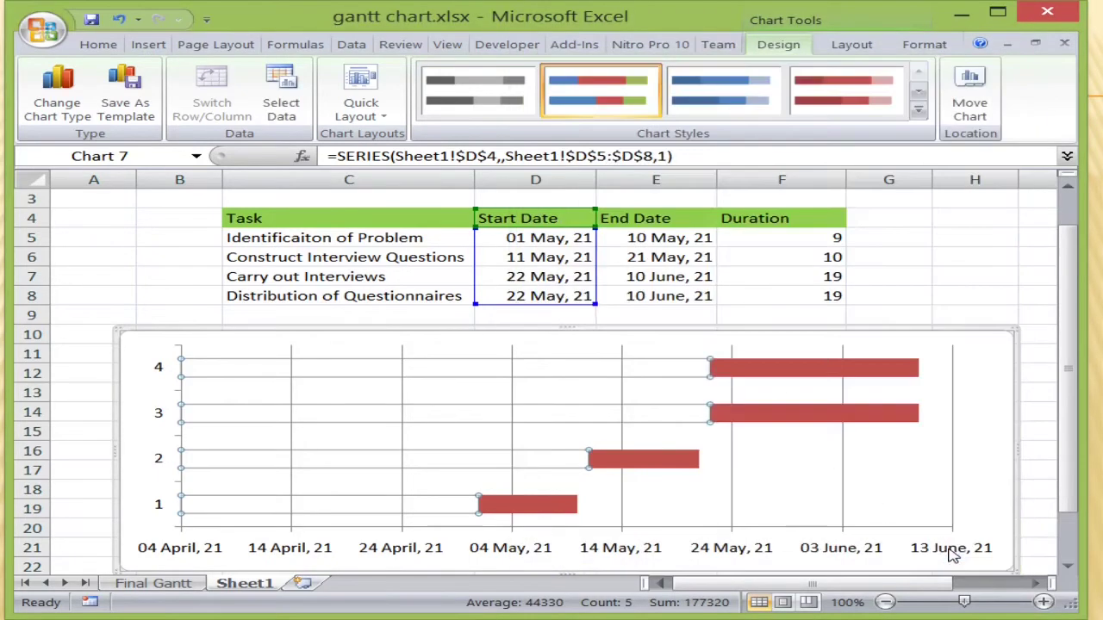
left_click(962, 422)
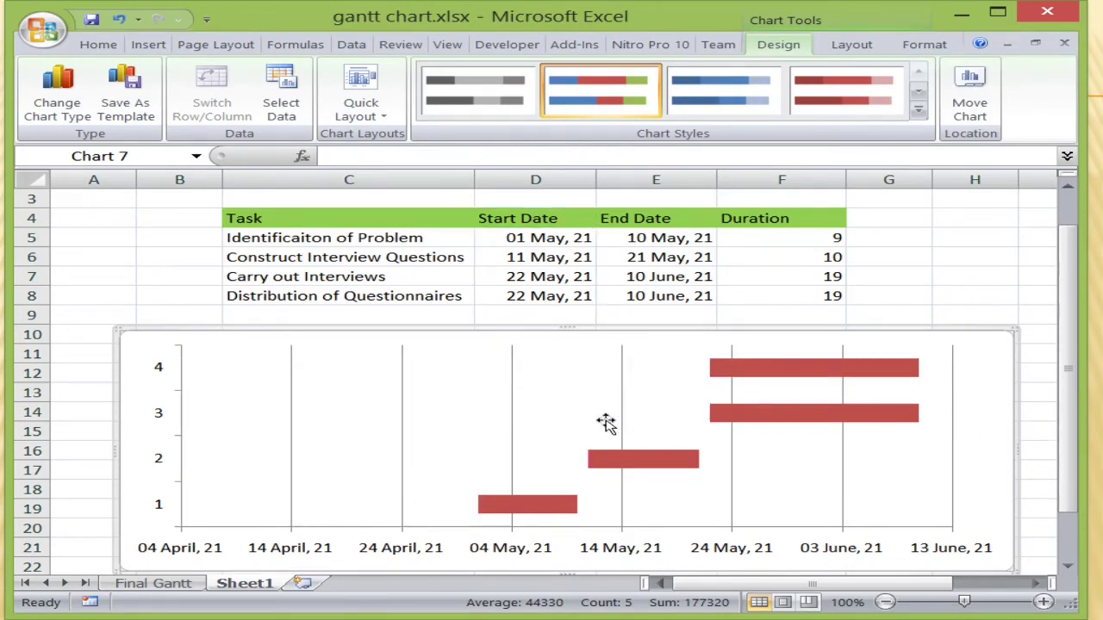
left_click(605, 419)
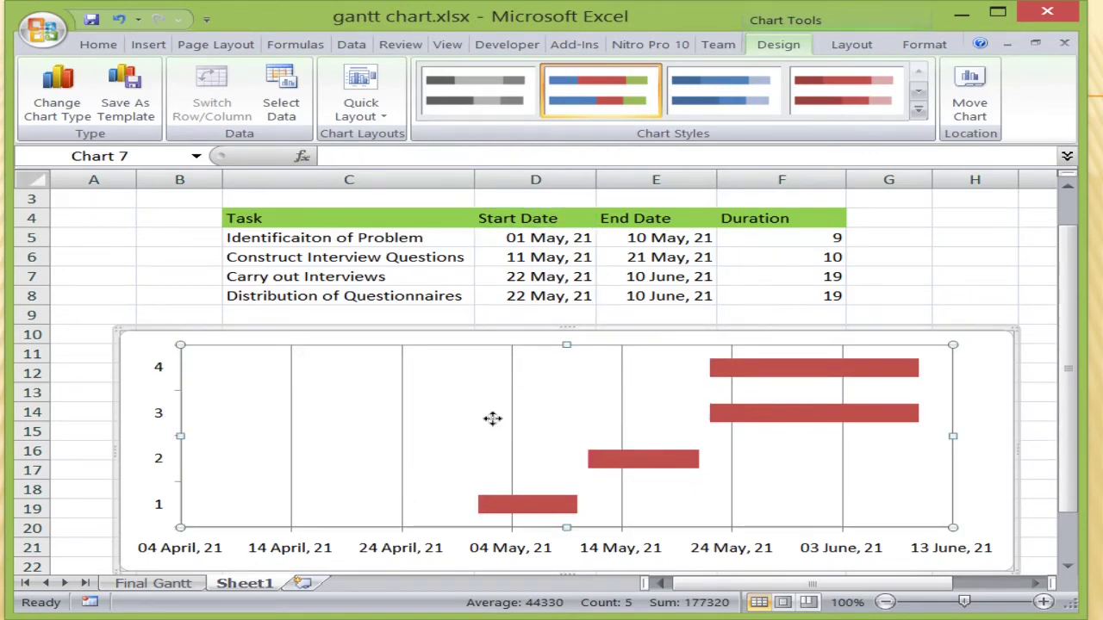
left_click(988, 464)
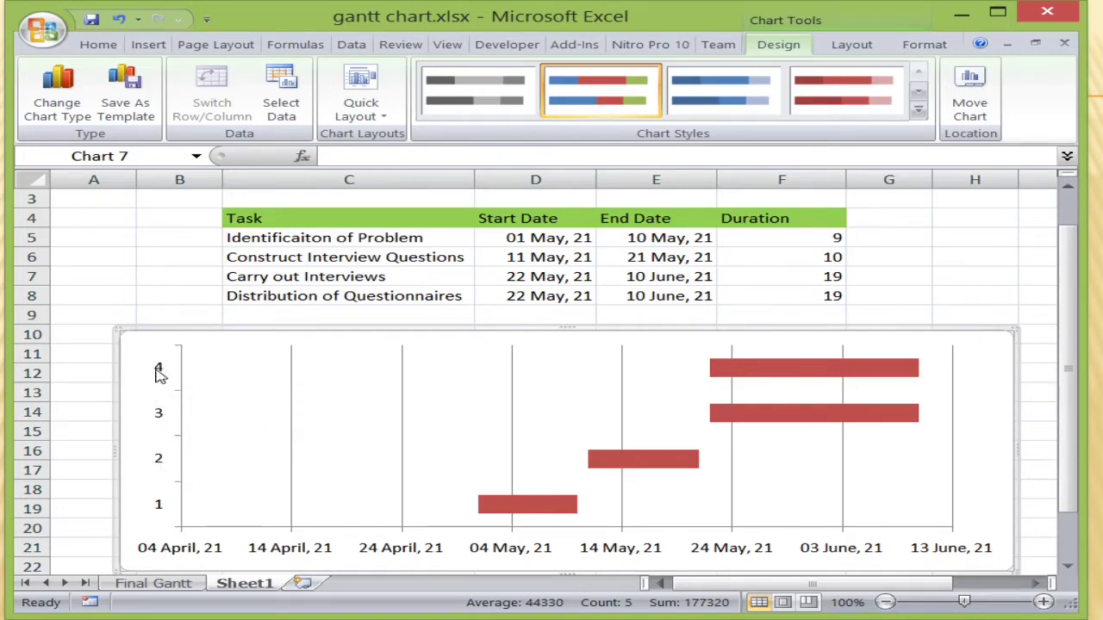
Set the chart's category axis labels to the task names in Sheet1 C5:C8 and apply the data source change.
right_click(160, 420)
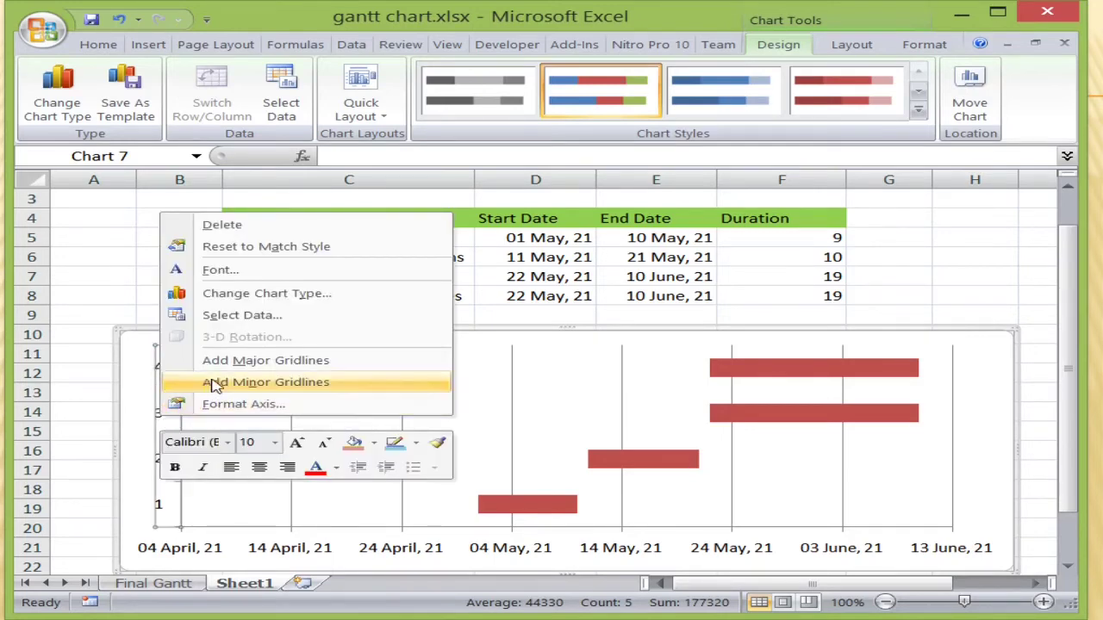
left_click(297, 321)
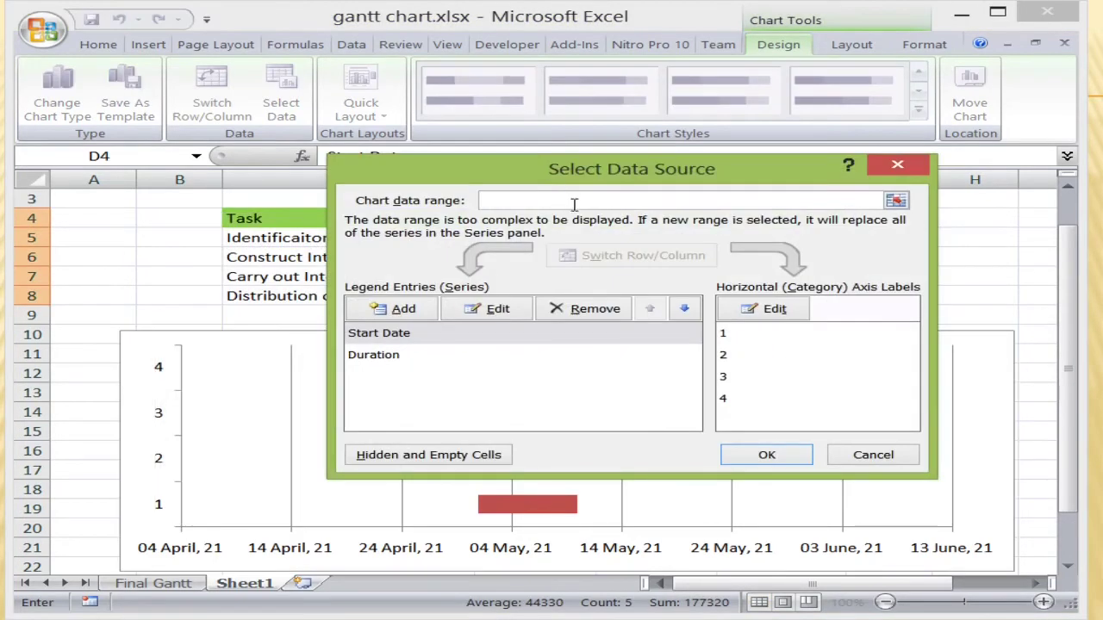
left_click_drag(660, 175, 608, 196)
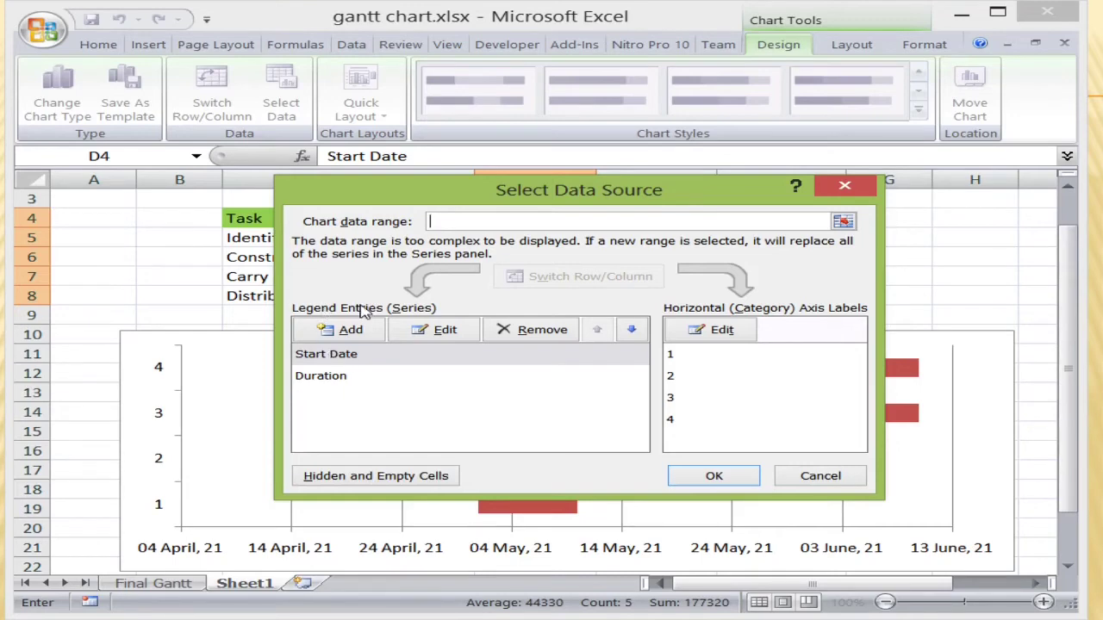
left_click(340, 360)
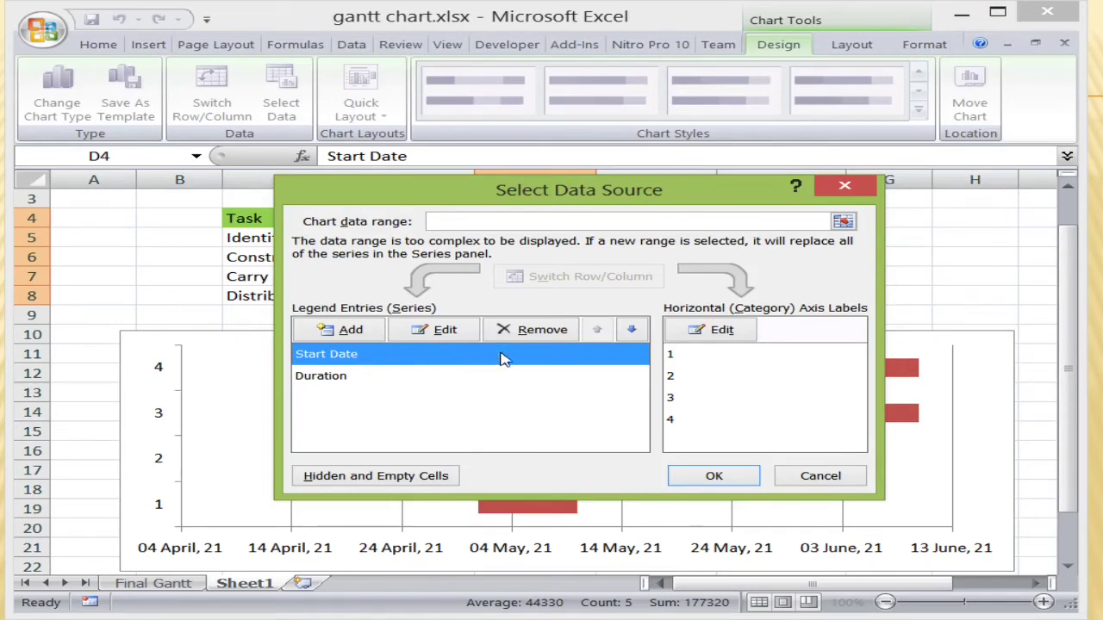
left_click(748, 339)
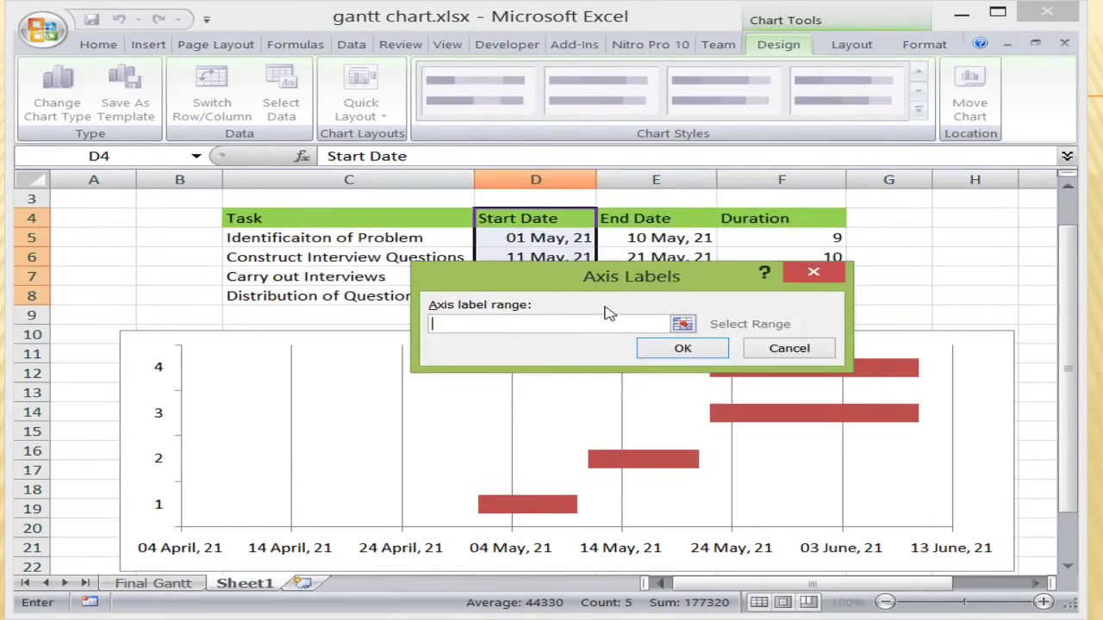
left_click_drag(689, 280, 619, 371)
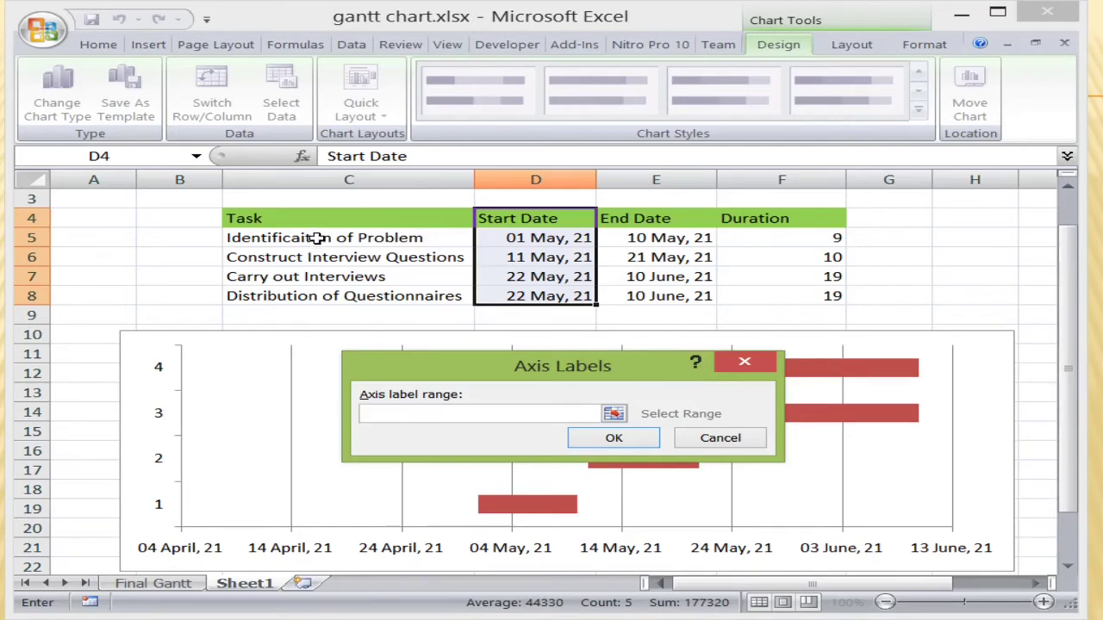
left_click(318, 238)
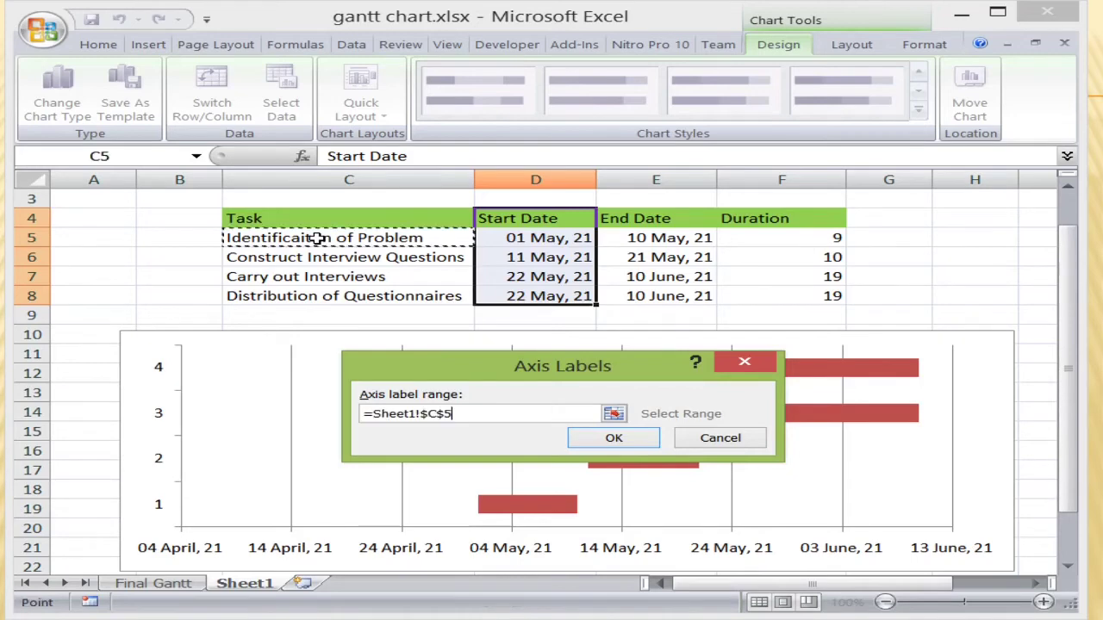
left_click_drag(318, 239, 321, 294)
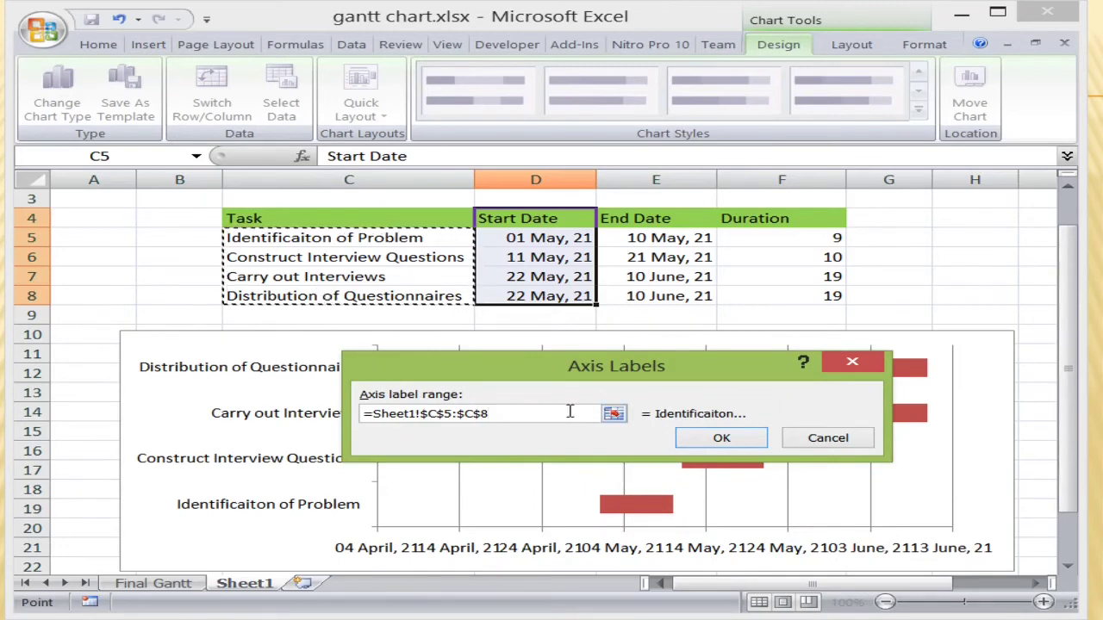
left_click(719, 437)
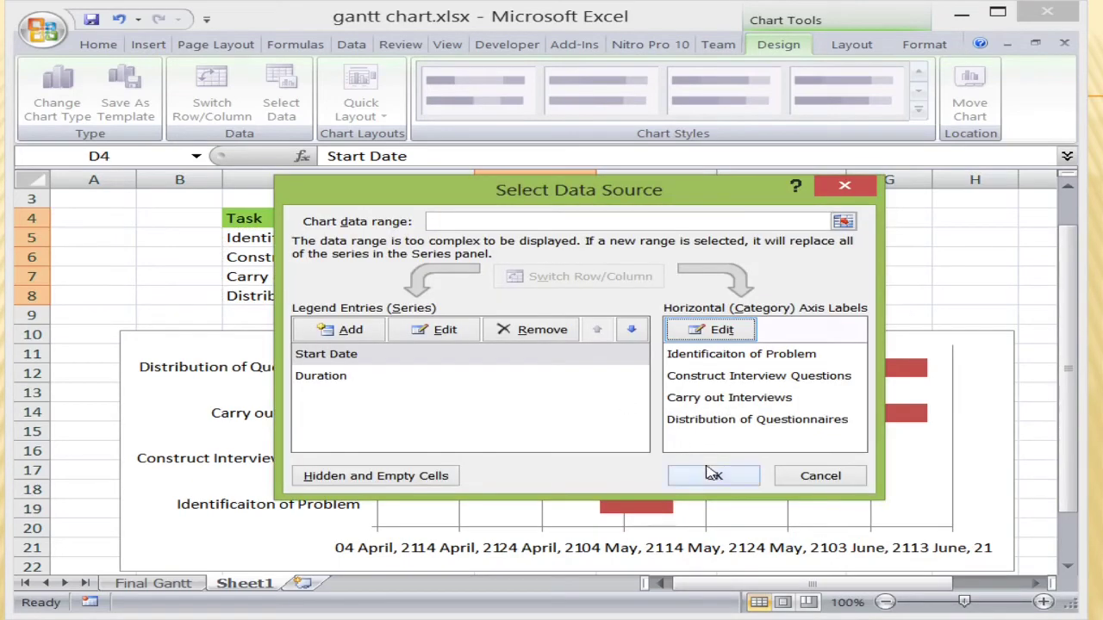
left_click(715, 476)
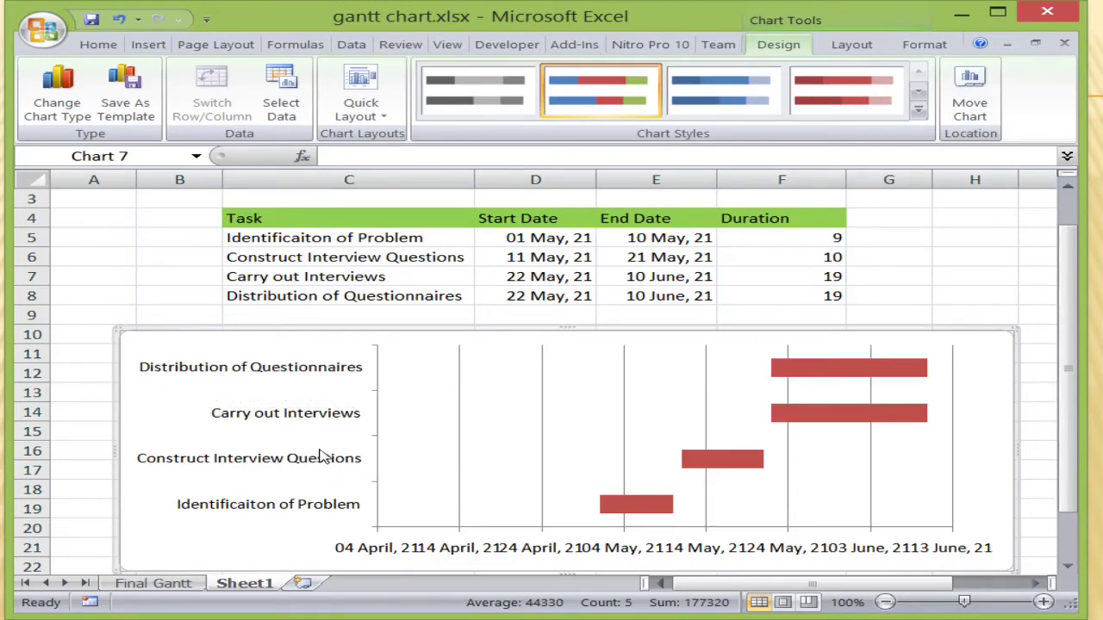
Format the task axis to list its categories in reverse order.
right_click(252, 420)
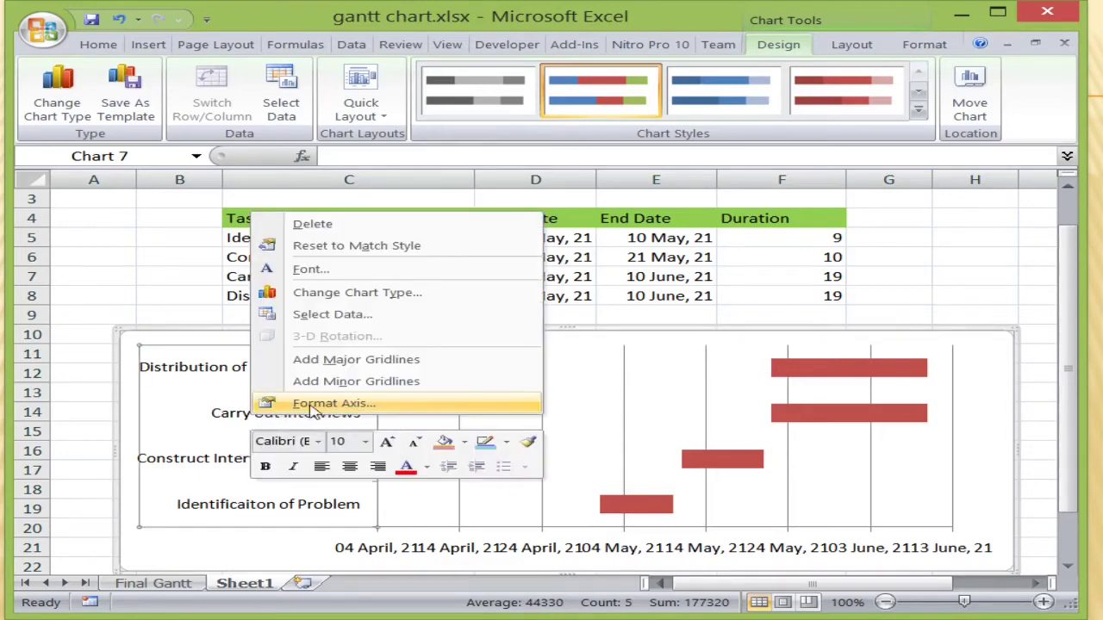
left_click(390, 406)
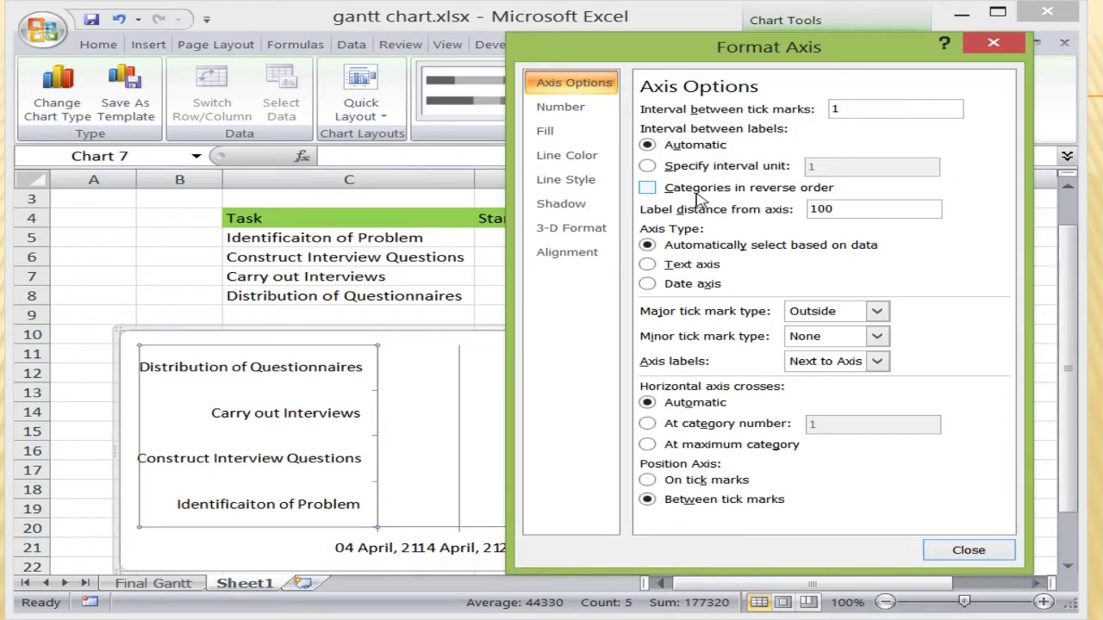
left_click(648, 189)
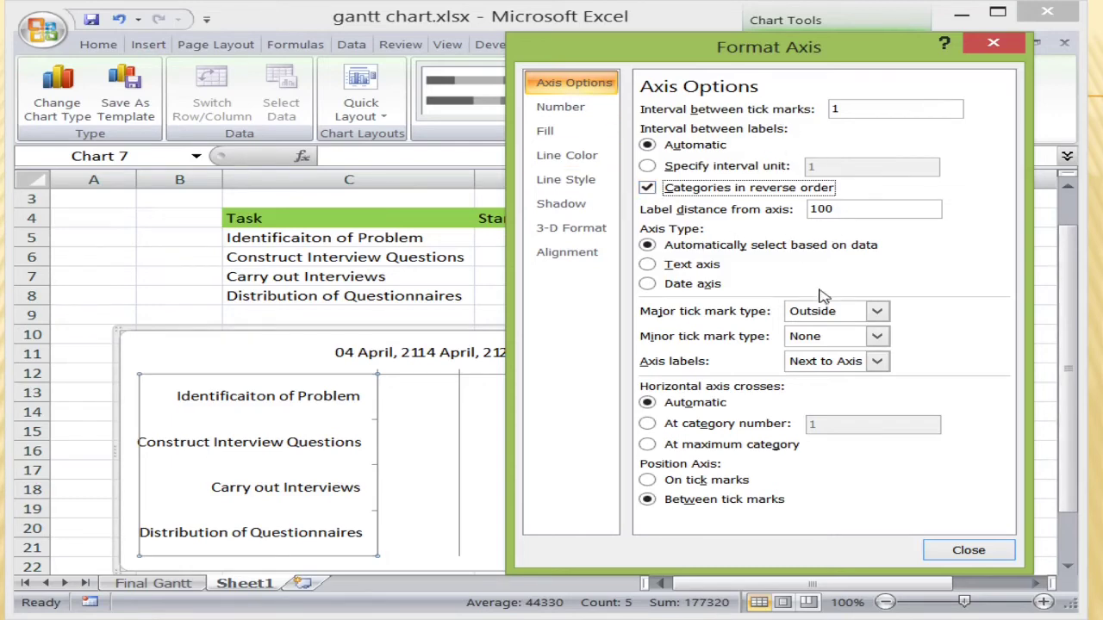
left_click(967, 551)
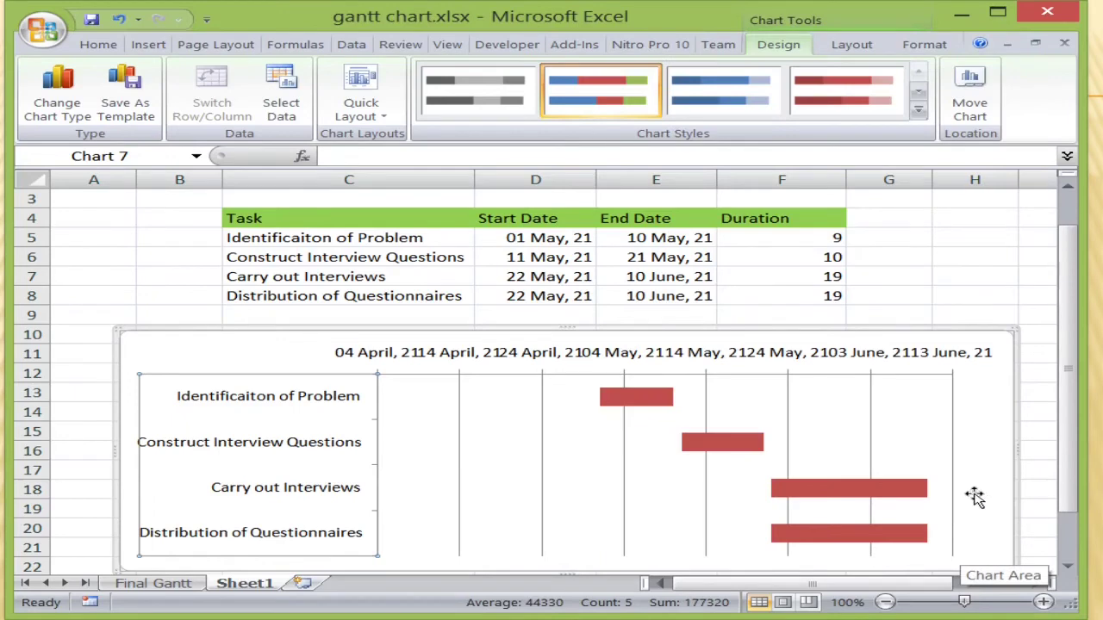
Preview the first start date in D5 in General number format to read its serial number, then cancel the format change.
left_click_drag(1067, 246, 1066, 258)
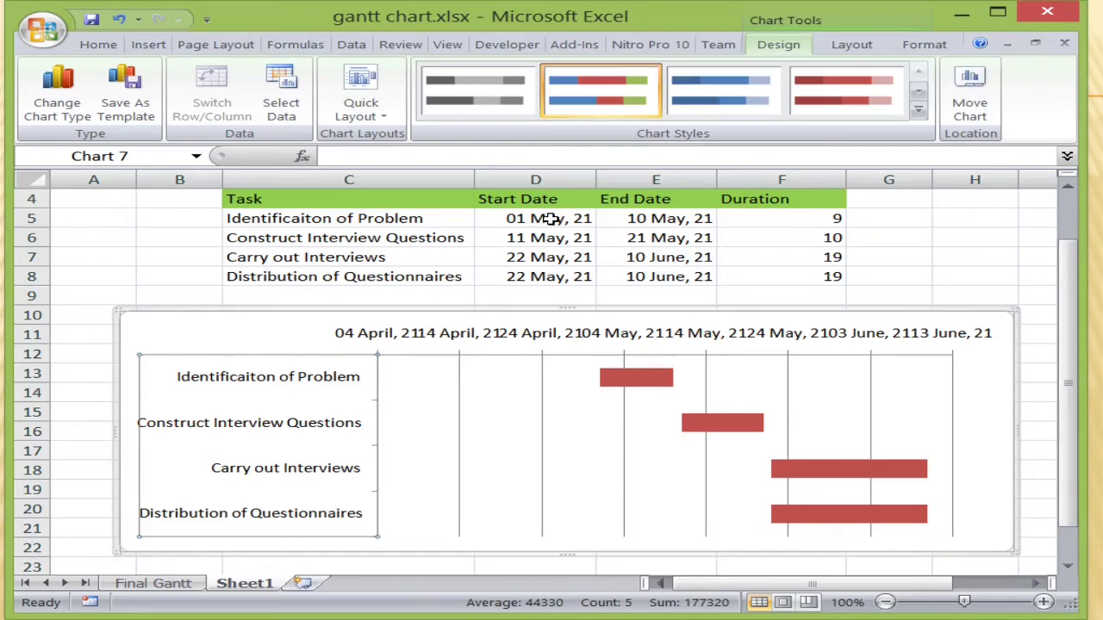
left_click(506, 218)
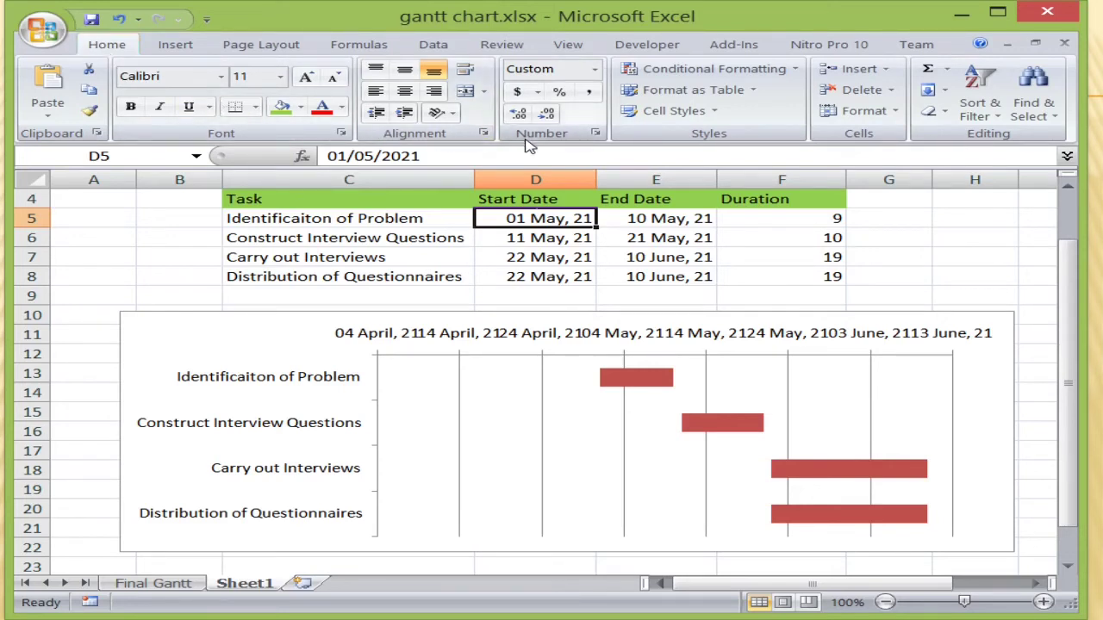
left_click(595, 135)
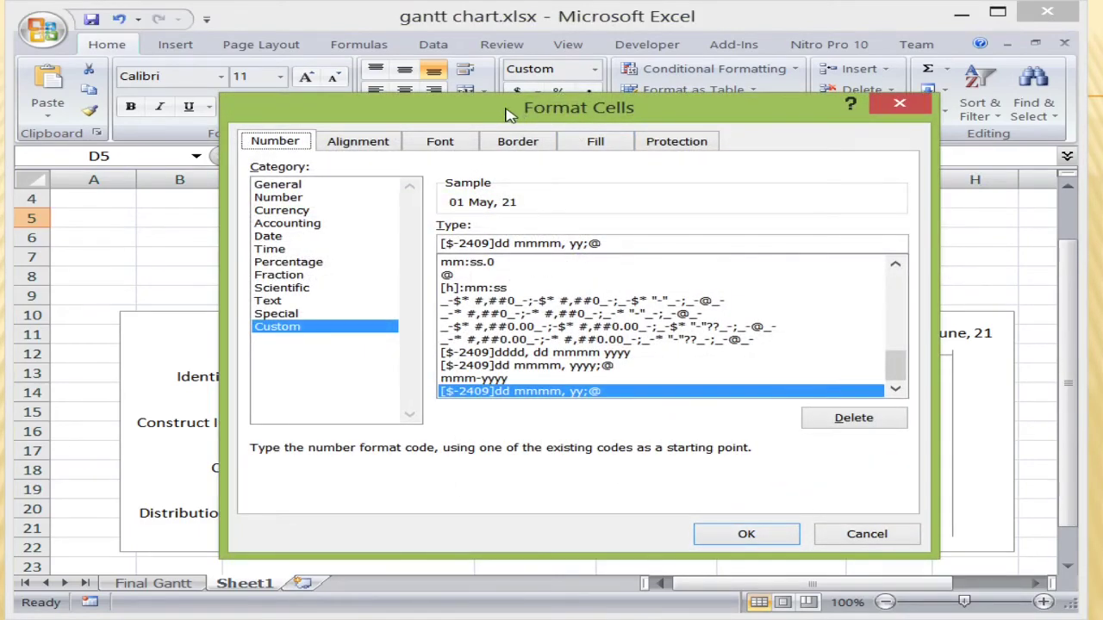
left_click_drag(508, 115, 531, 115)
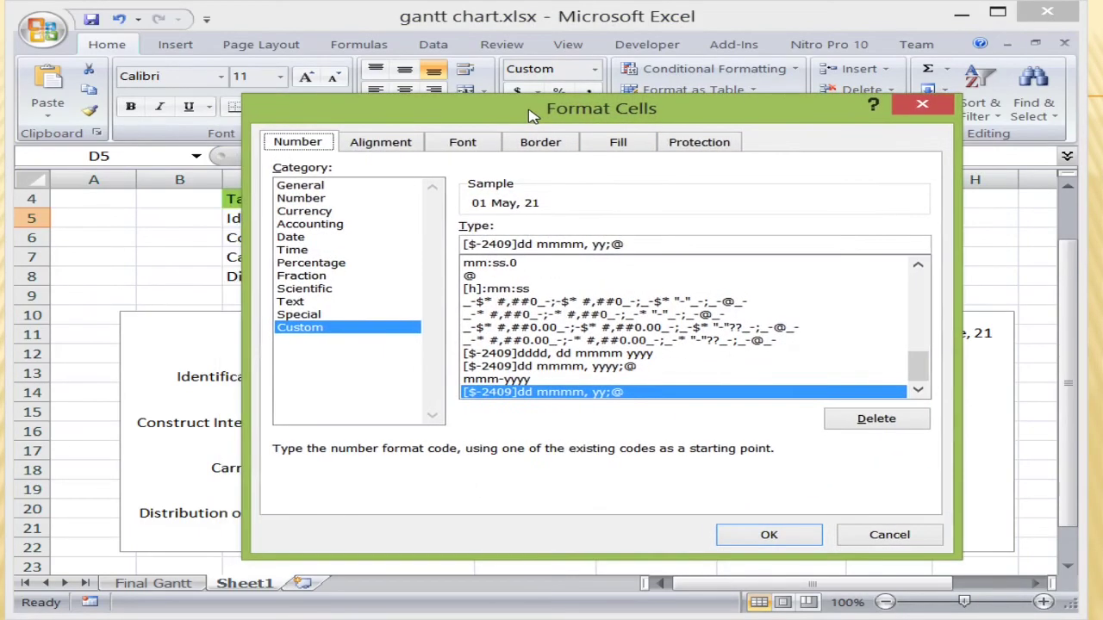
left_click(304, 187)
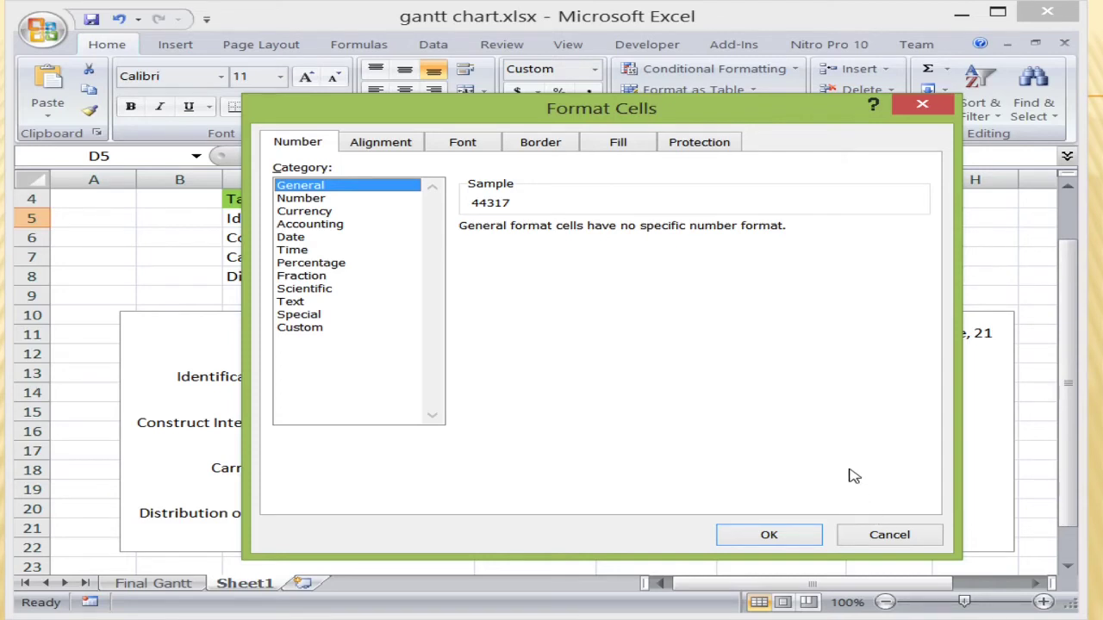
left_click(889, 535)
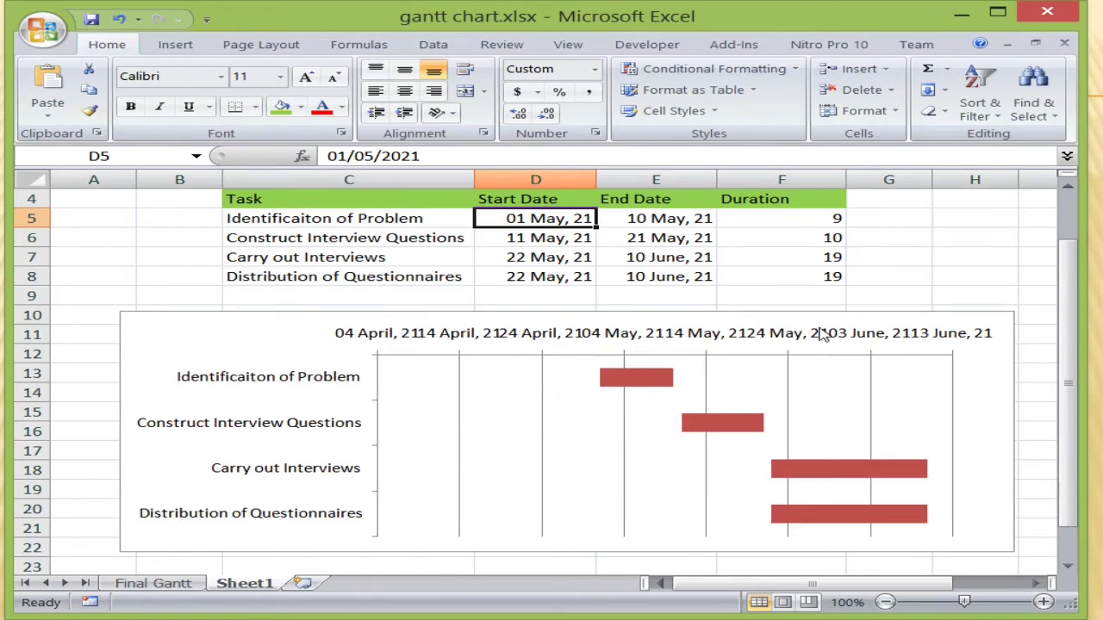
Fix the date axis minimum of the chart at 44317 and close the axis formatting.
right_click(445, 339)
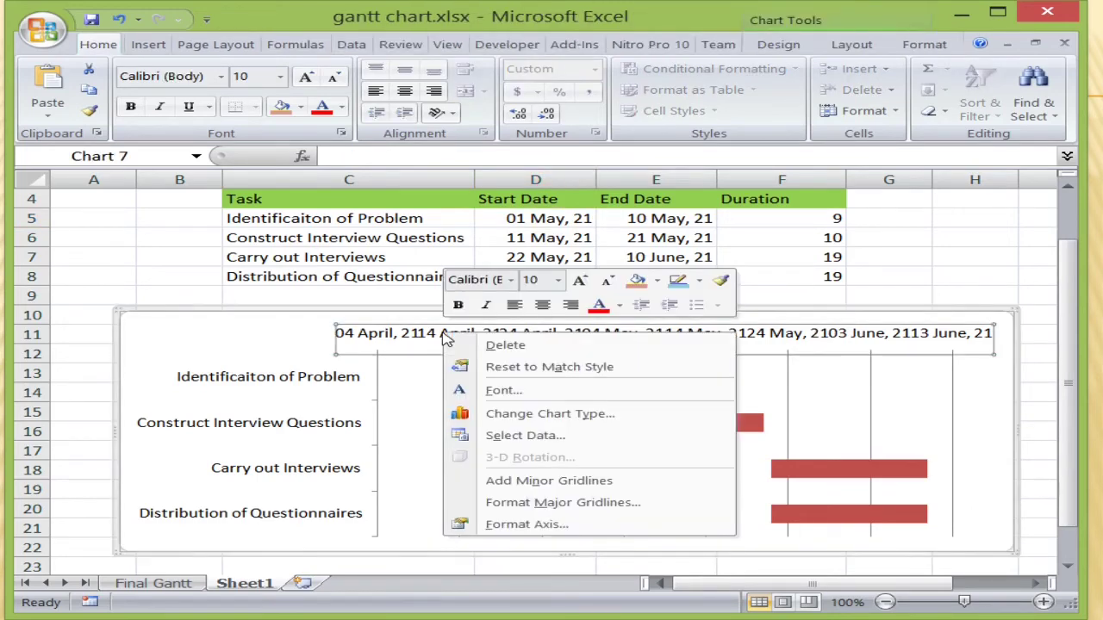
left_click(576, 527)
key("ctrl+1")
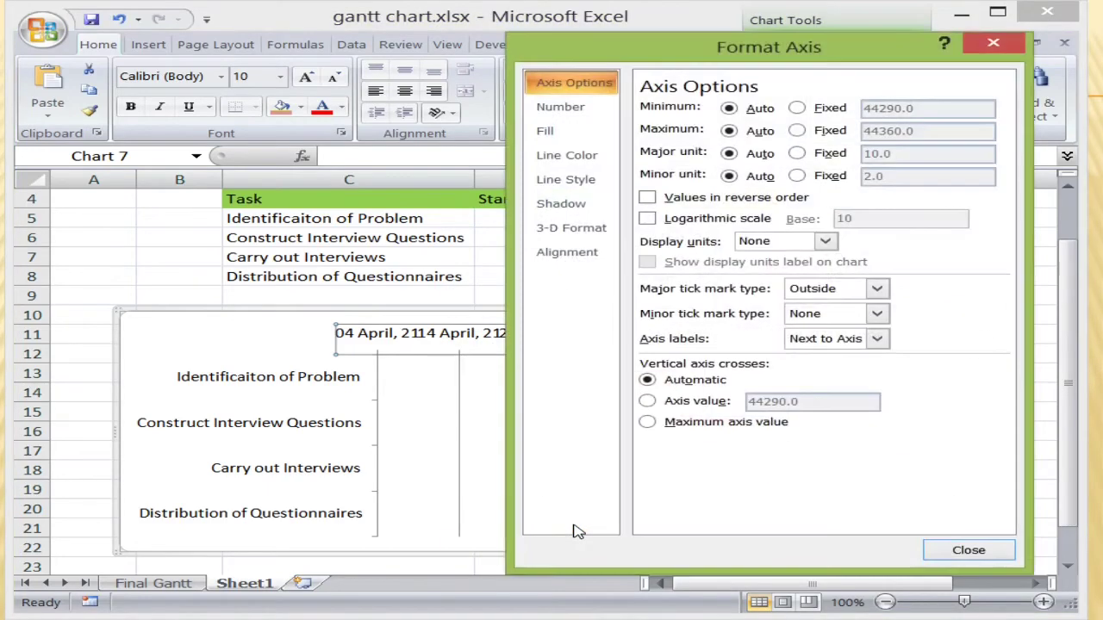
left_click_drag(660, 54, 629, 48)
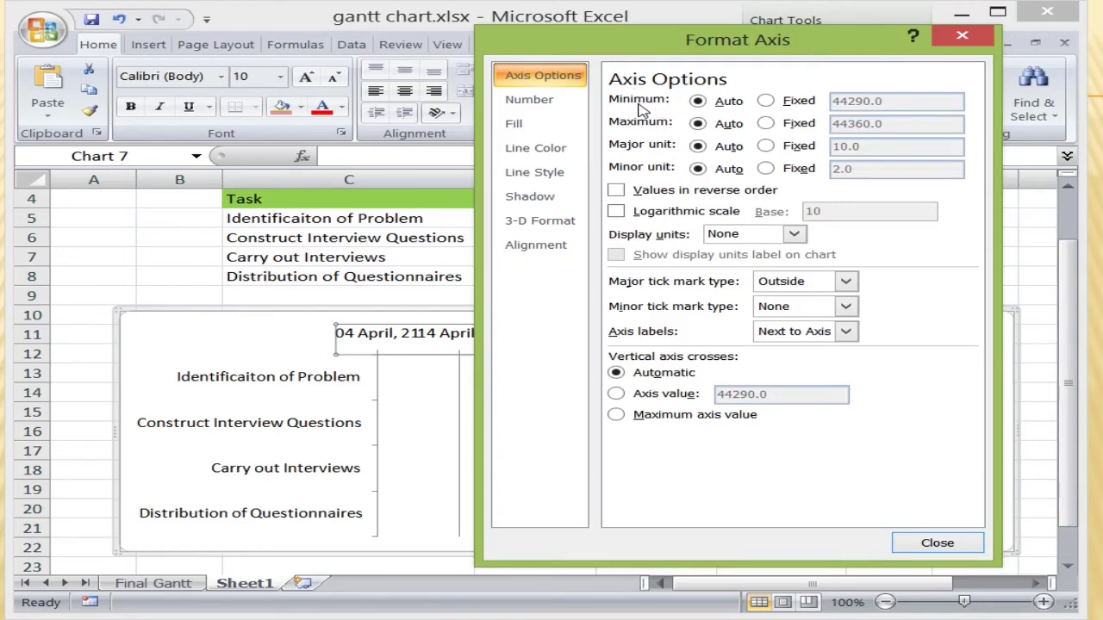
left_click(769, 103)
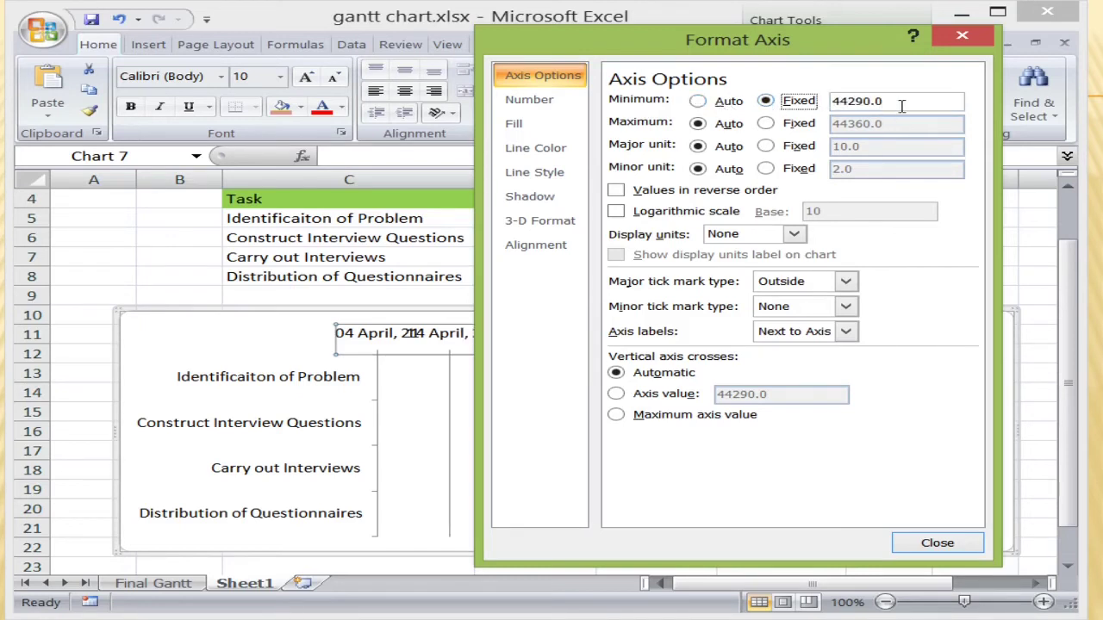
left_click_drag(902, 105, 811, 103)
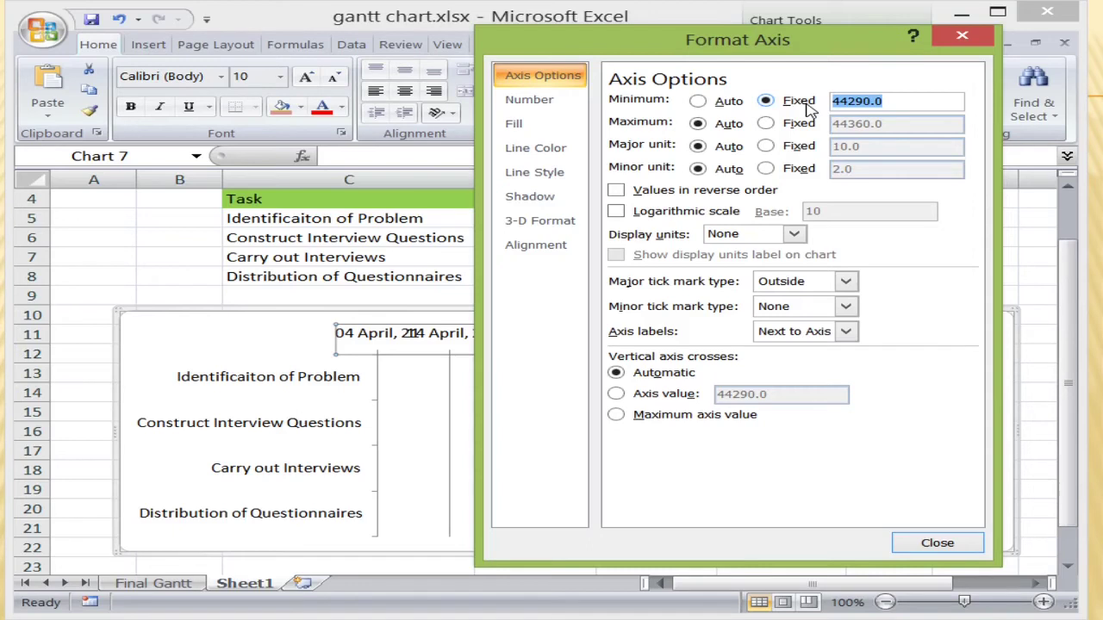
type("44317")
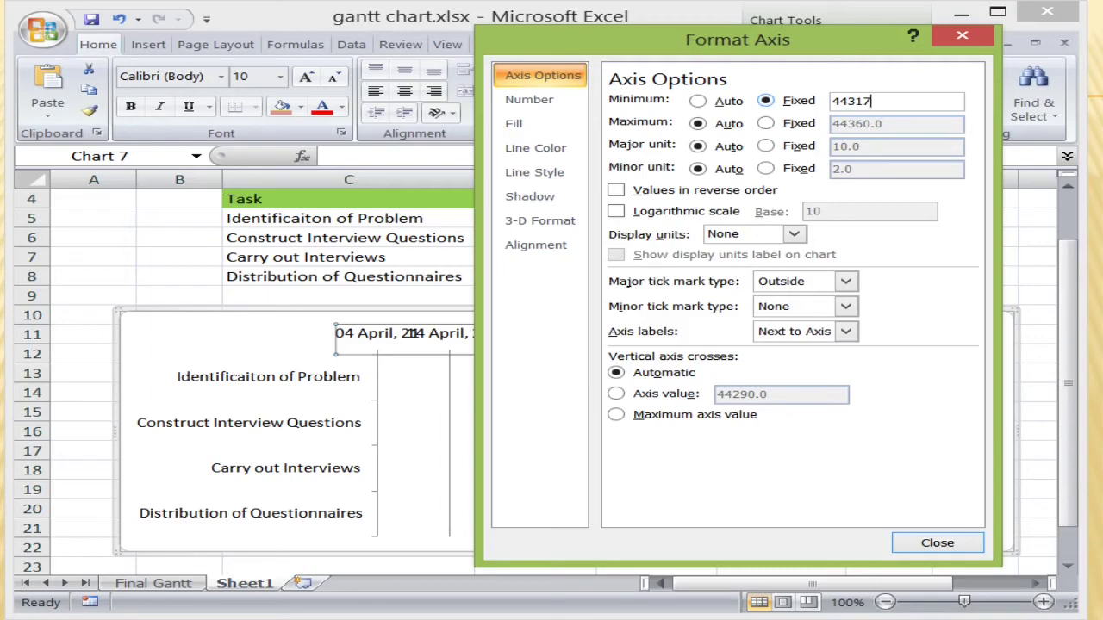
left_click(923, 545)
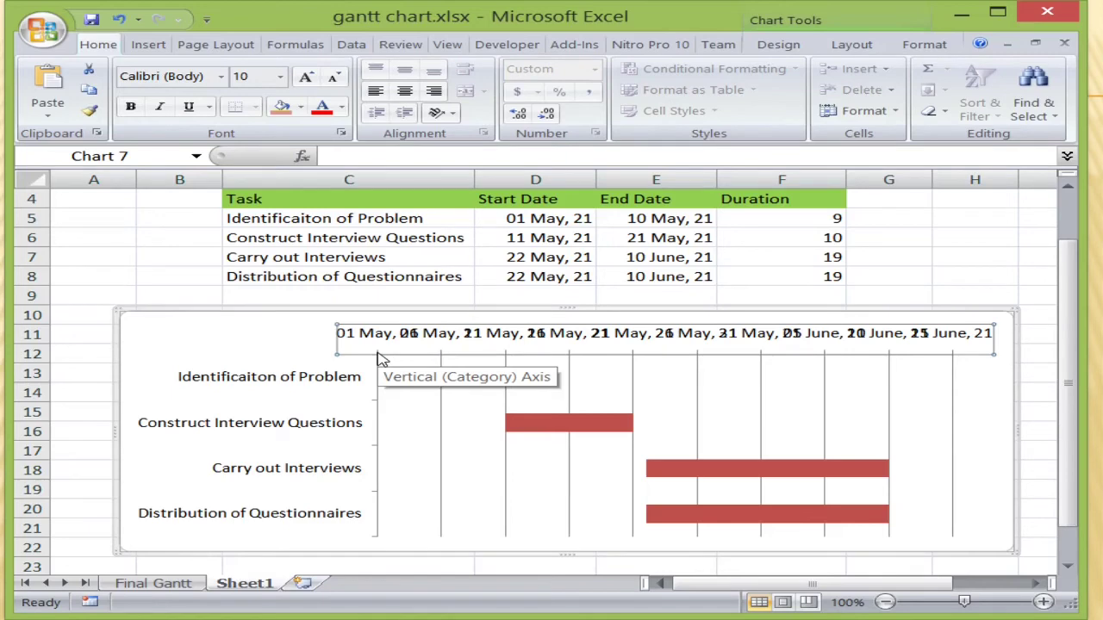
Fix the date axis major unit at 7, close the axis formatting and deselect the axis.
right_click(454, 342)
right_click(401, 340)
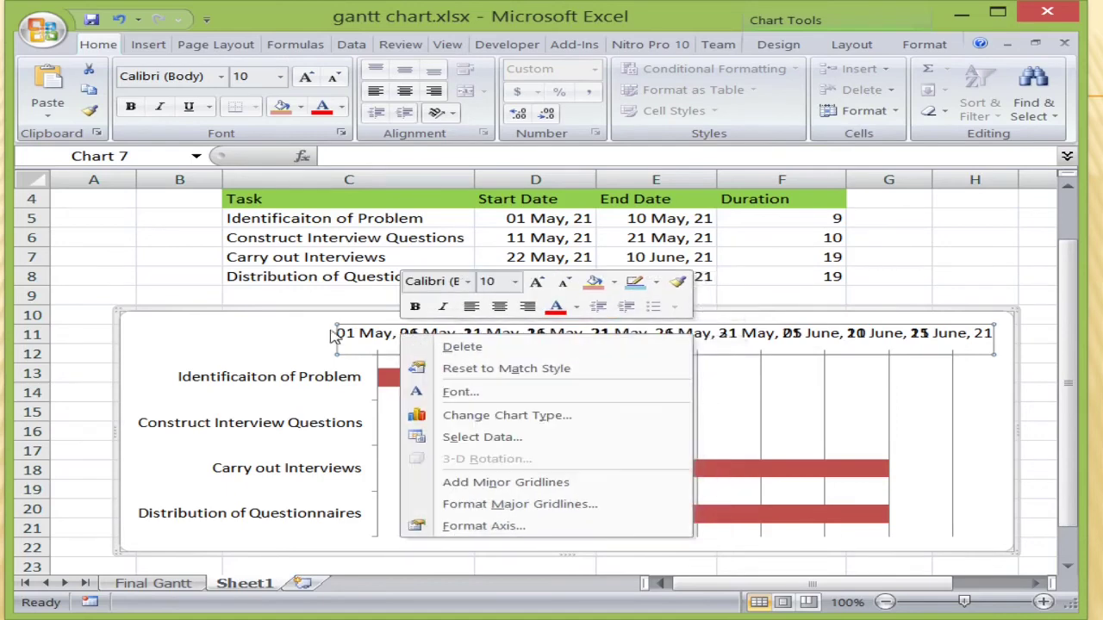
left_click(514, 526)
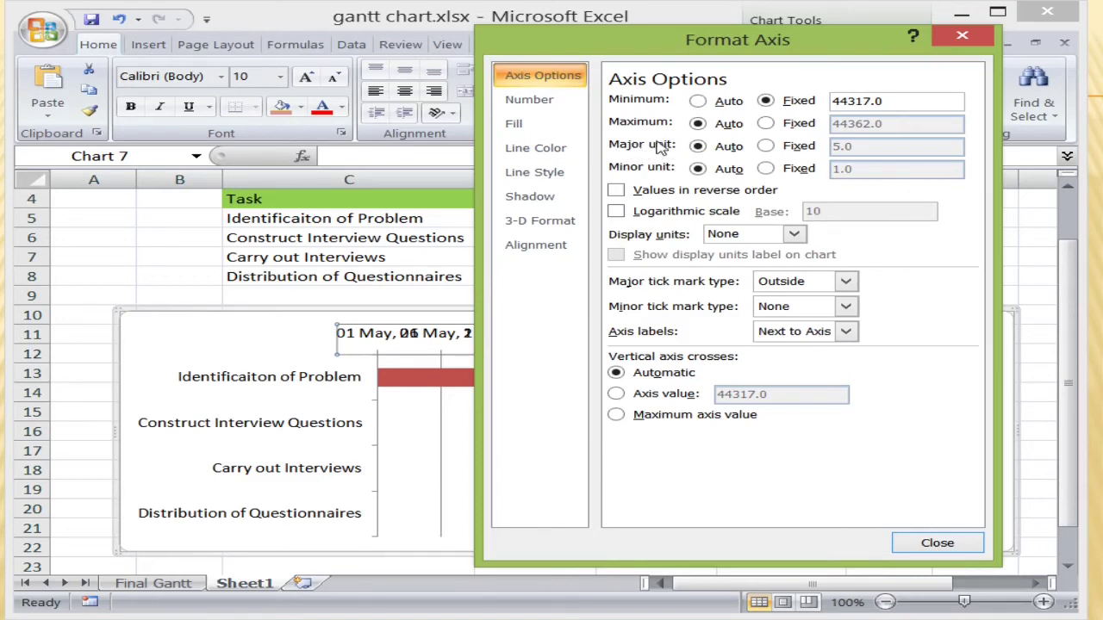
left_click(768, 146)
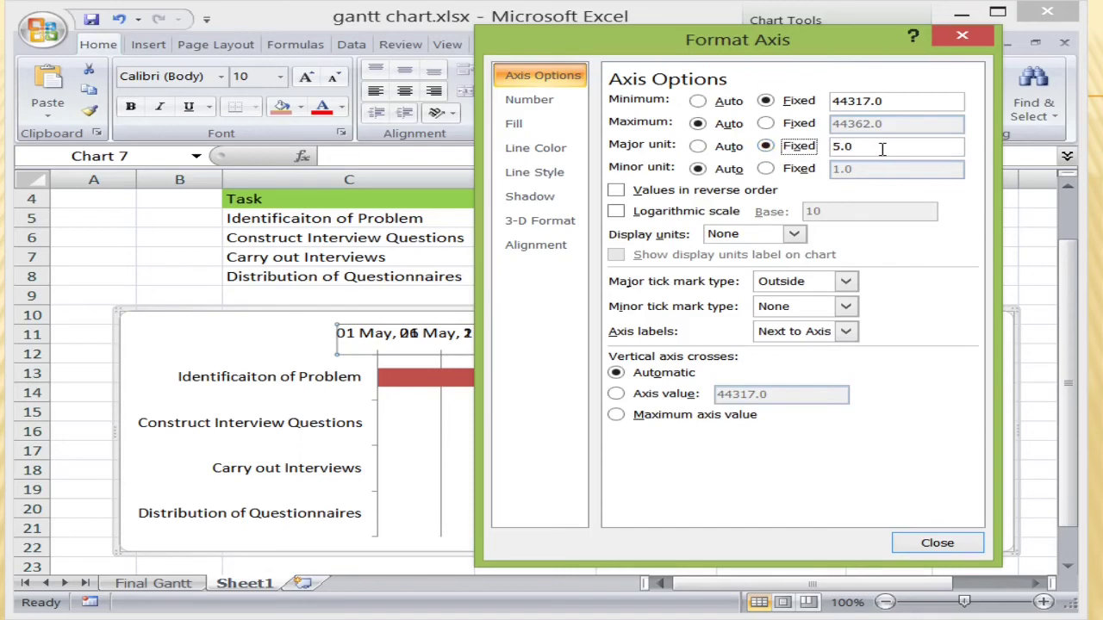
left_click_drag(881, 148, 825, 148)
type("7")
left_click(935, 544)
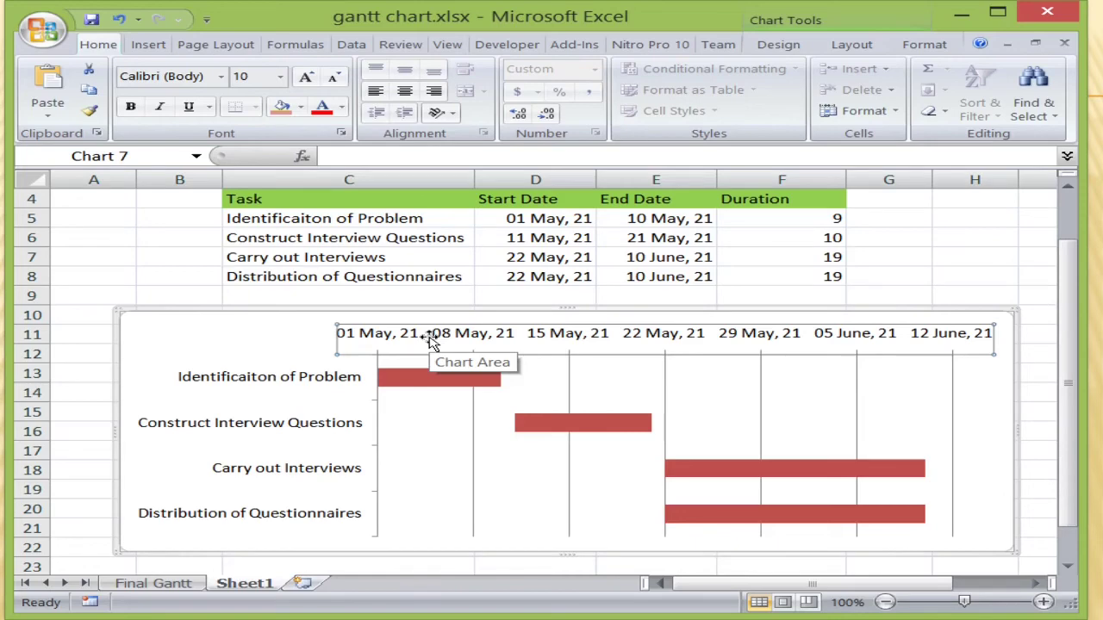
left_click(980, 399)
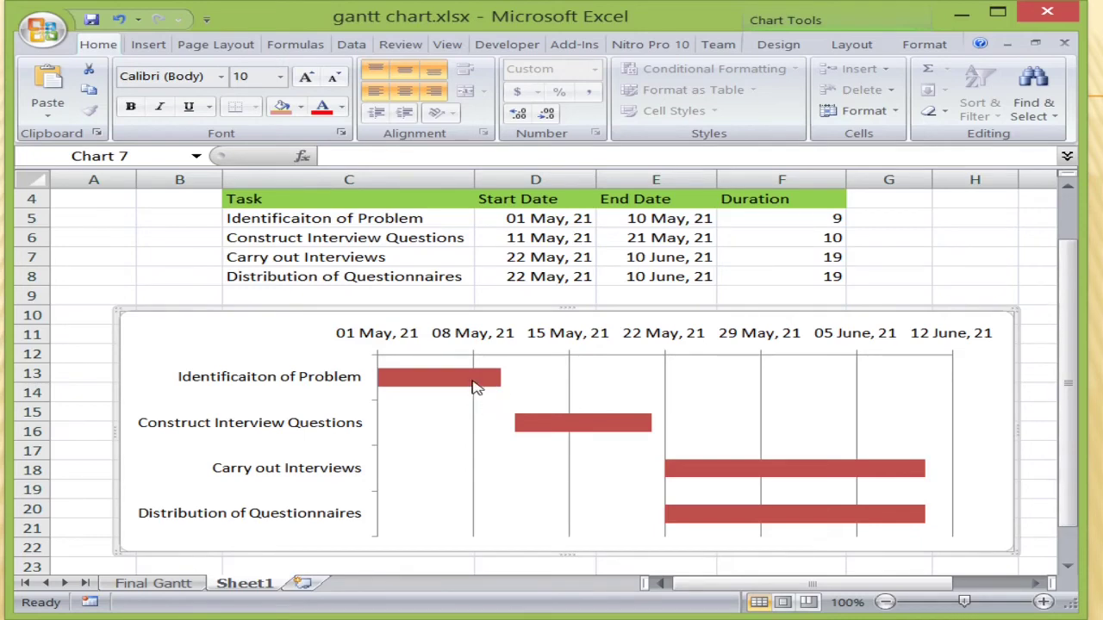
Apply the smallest red glow variation to the Duration series bars.
left_click(462, 384)
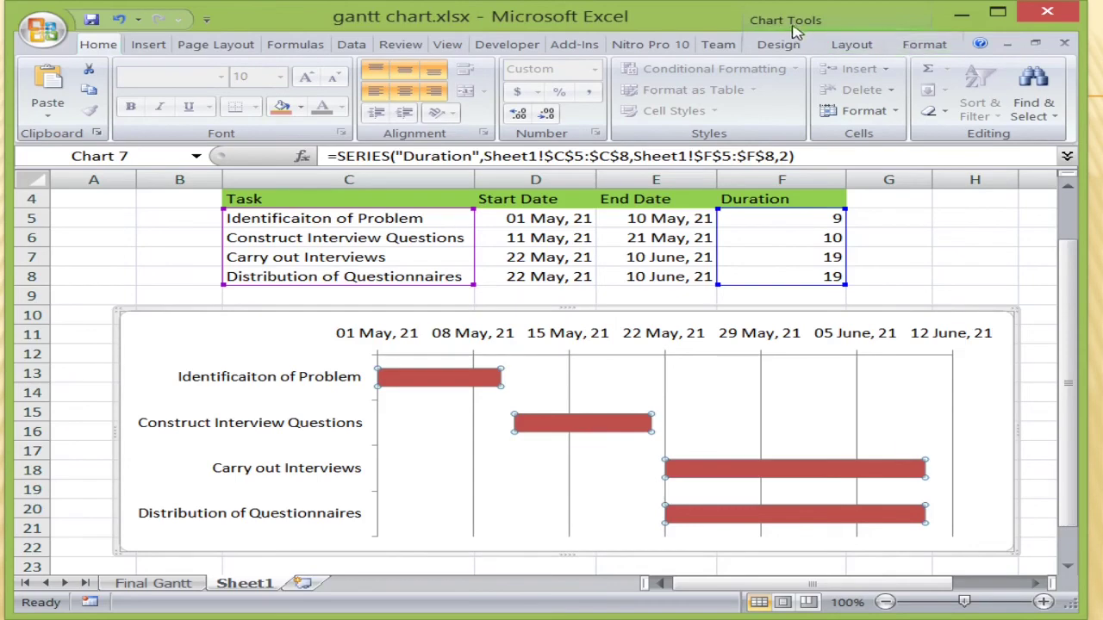
left_click(923, 45)
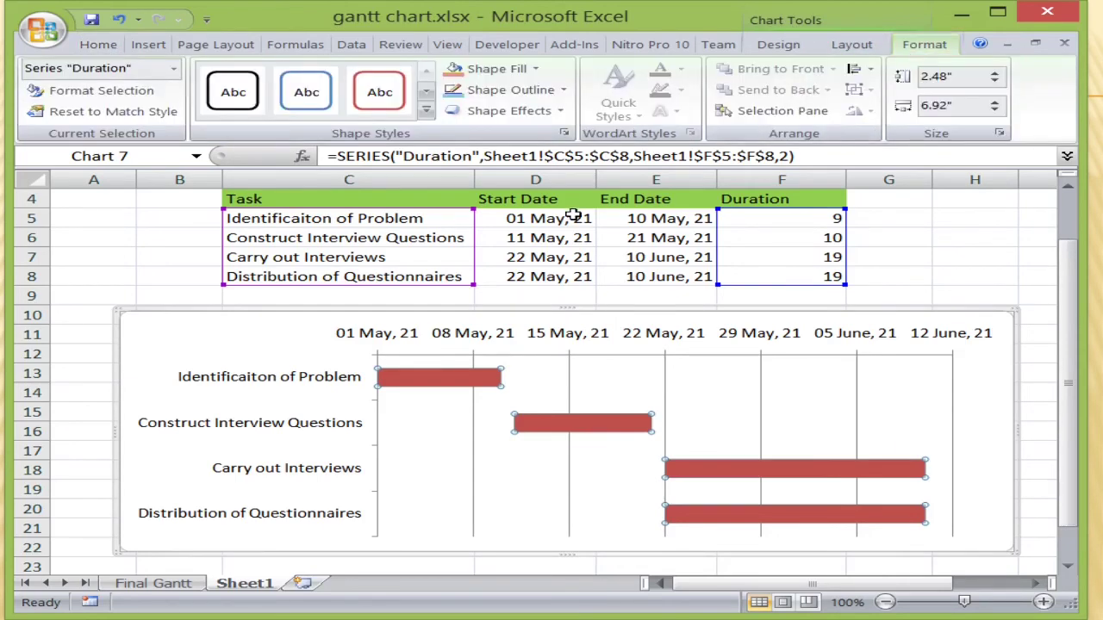
left_click(539, 113)
mouse_move(564, 276)
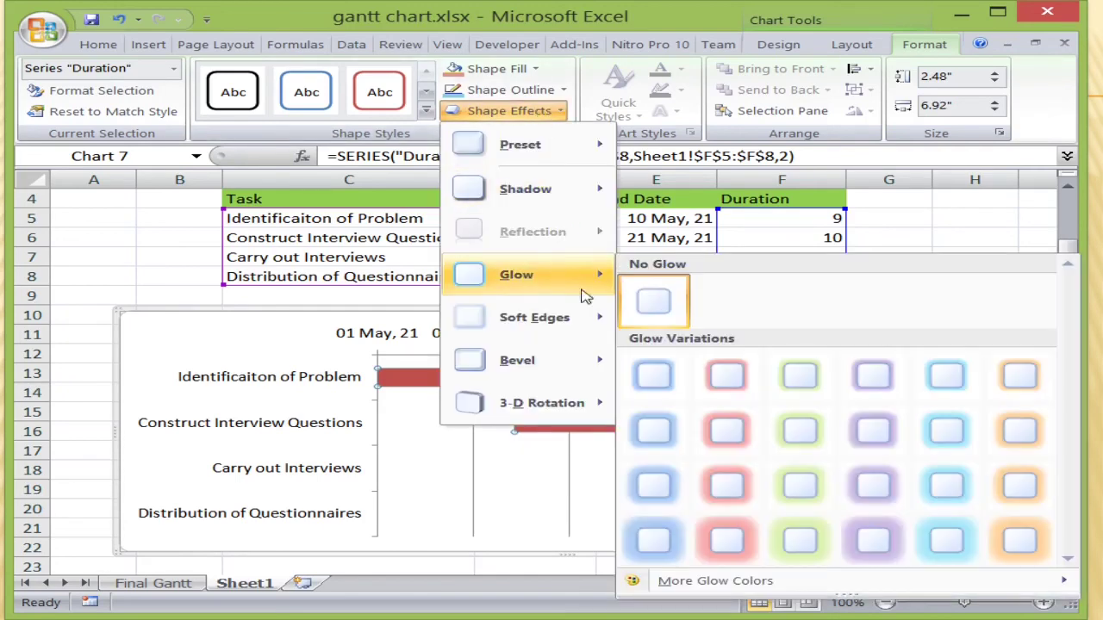
left_click(728, 377)
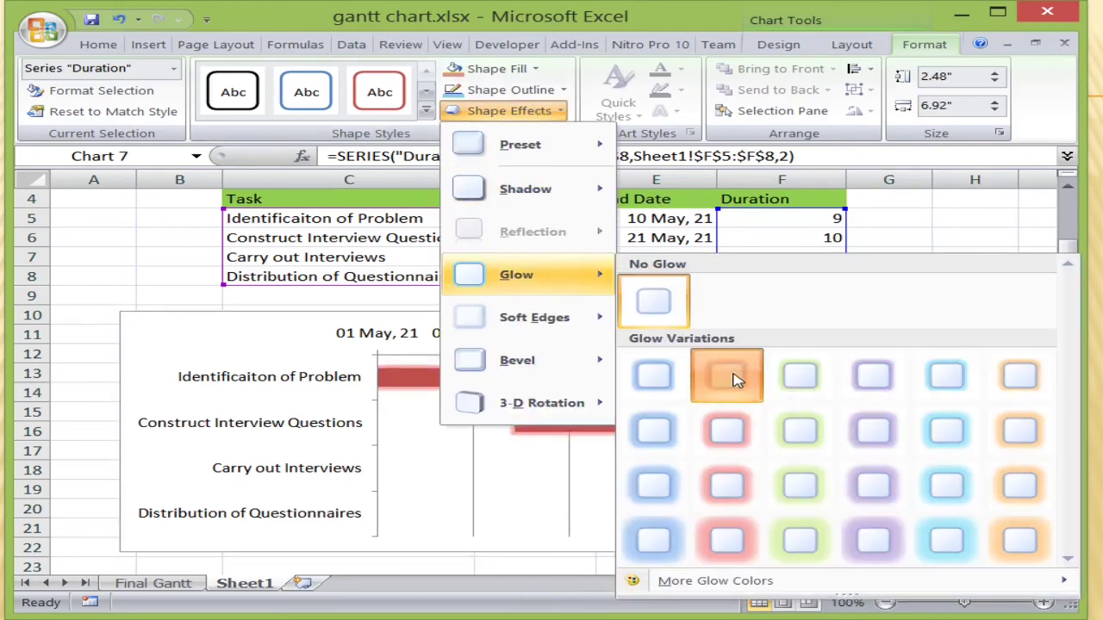
Fill the Duration bars with light orange, outline them in standard green, and deselect the series.
left_click(532, 70)
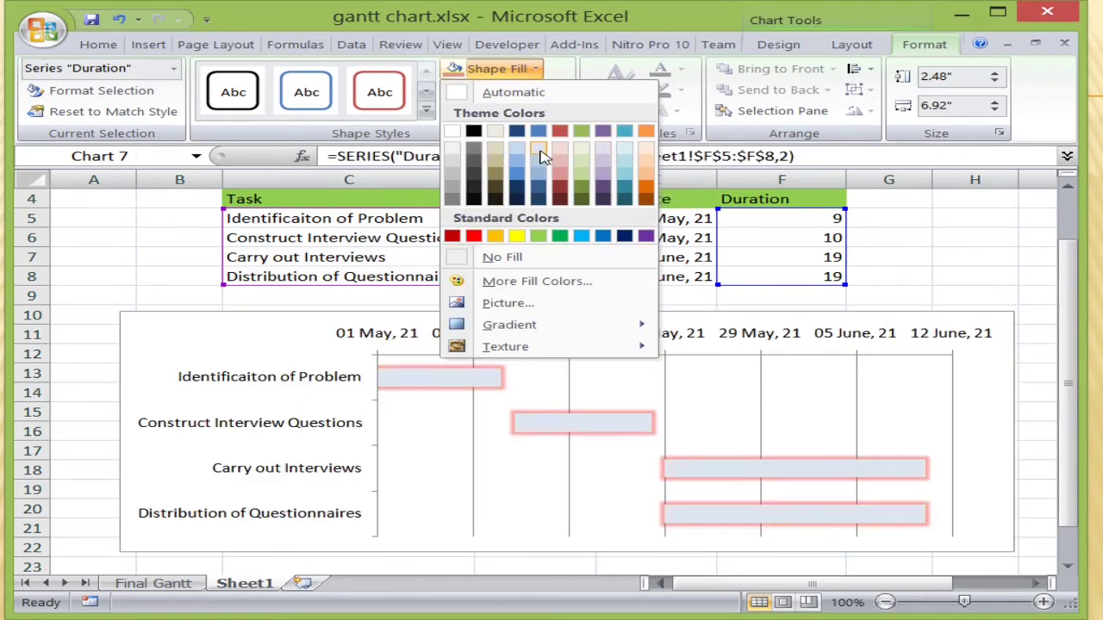
left_click(648, 166)
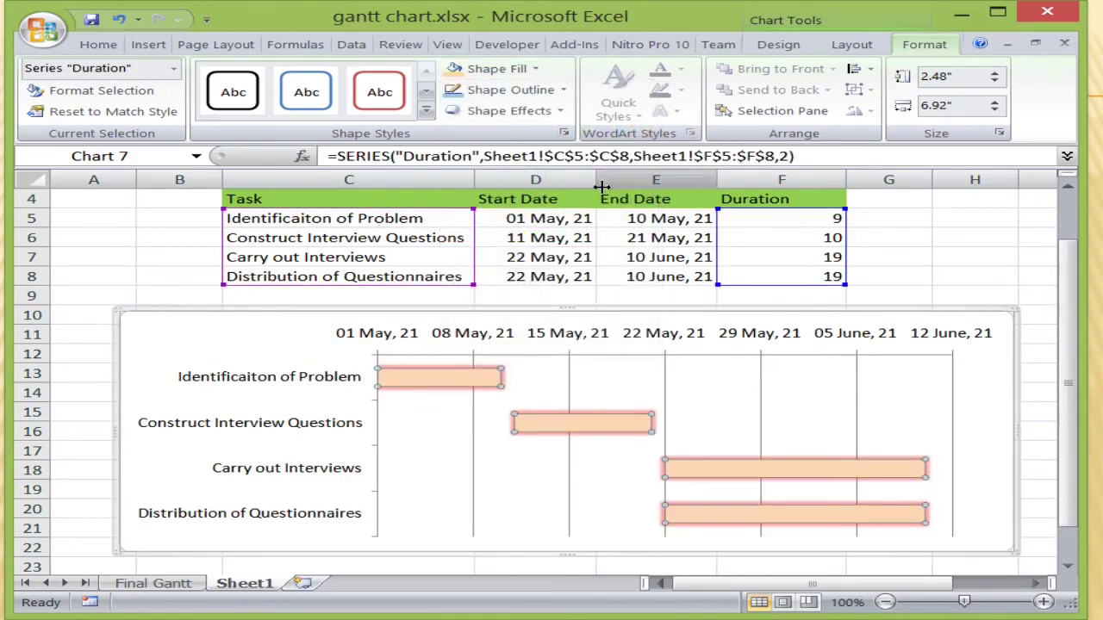
left_click(517, 91)
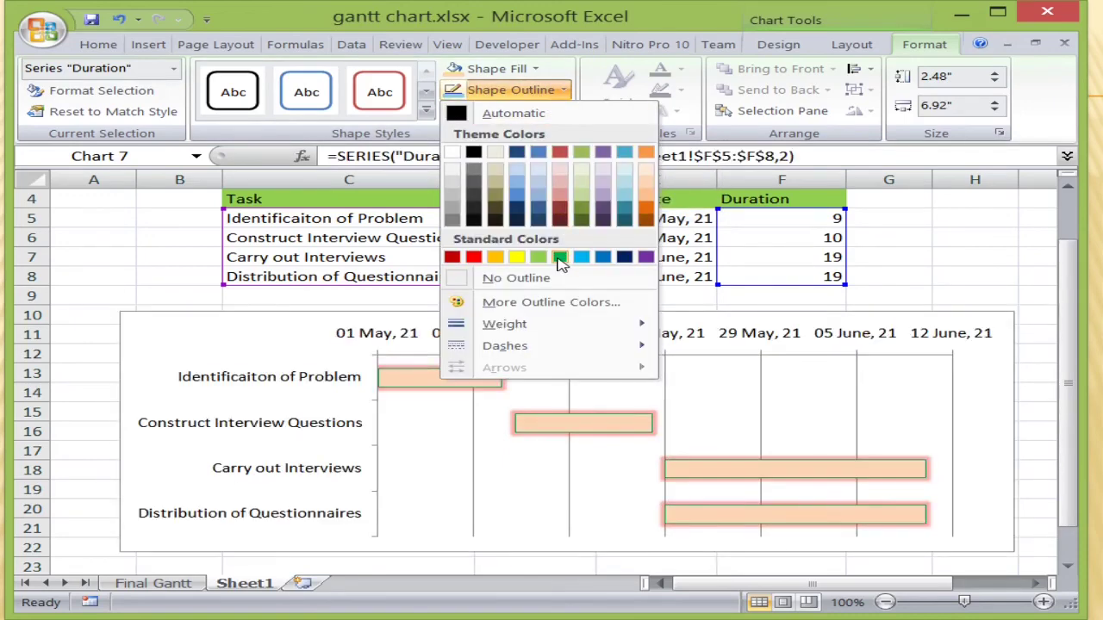
left_click(561, 261)
left_click(655, 379)
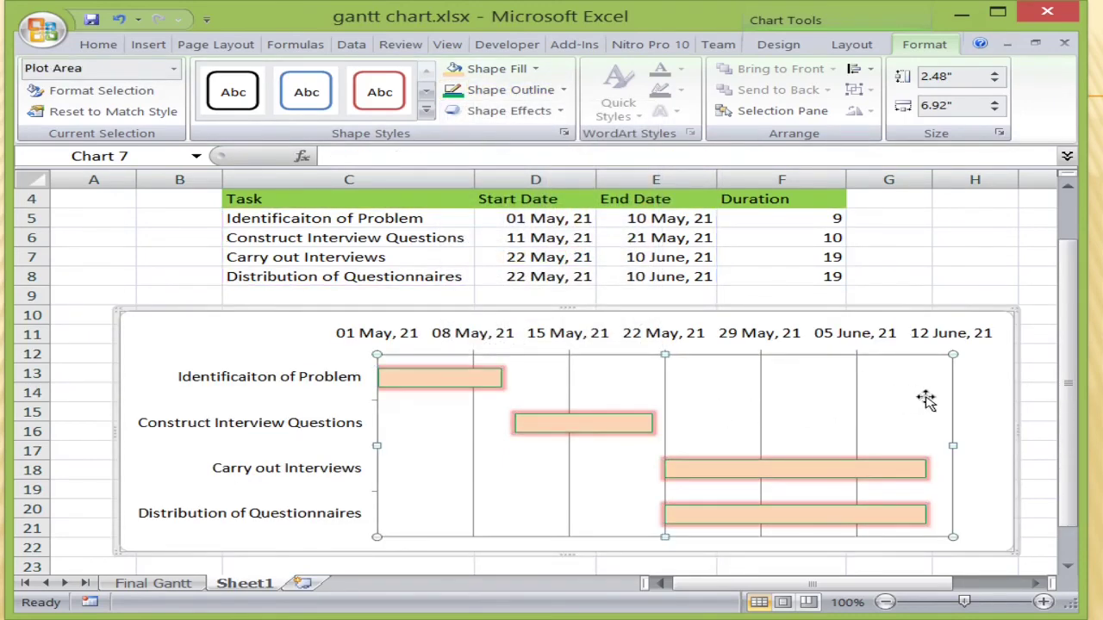
left_click_drag(979, 393, 974, 394)
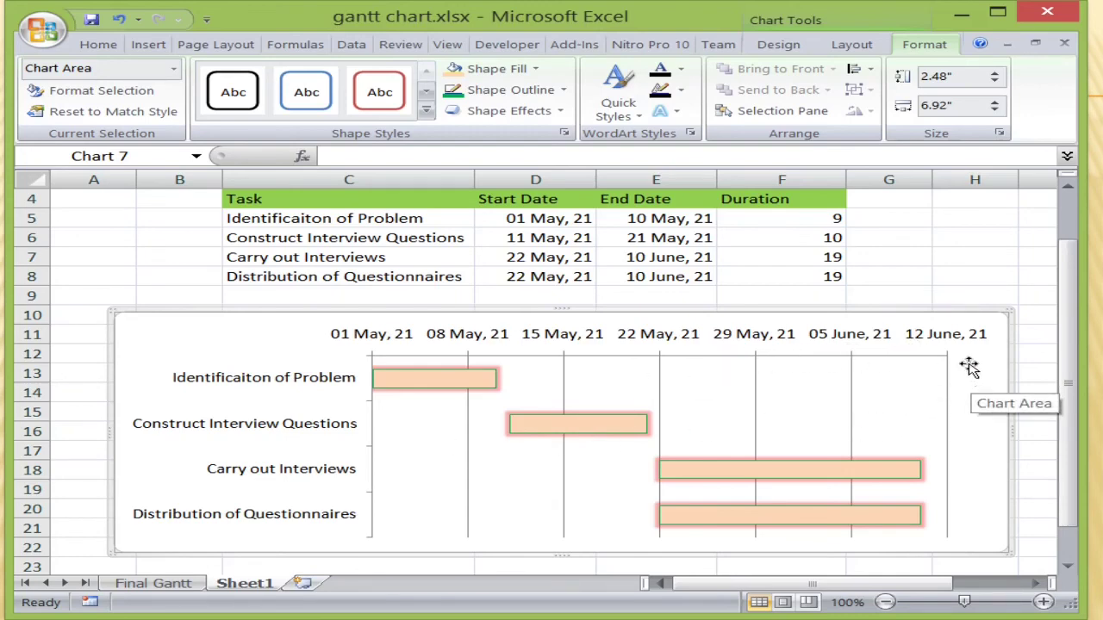
right_click(313, 334)
right_click(246, 347)
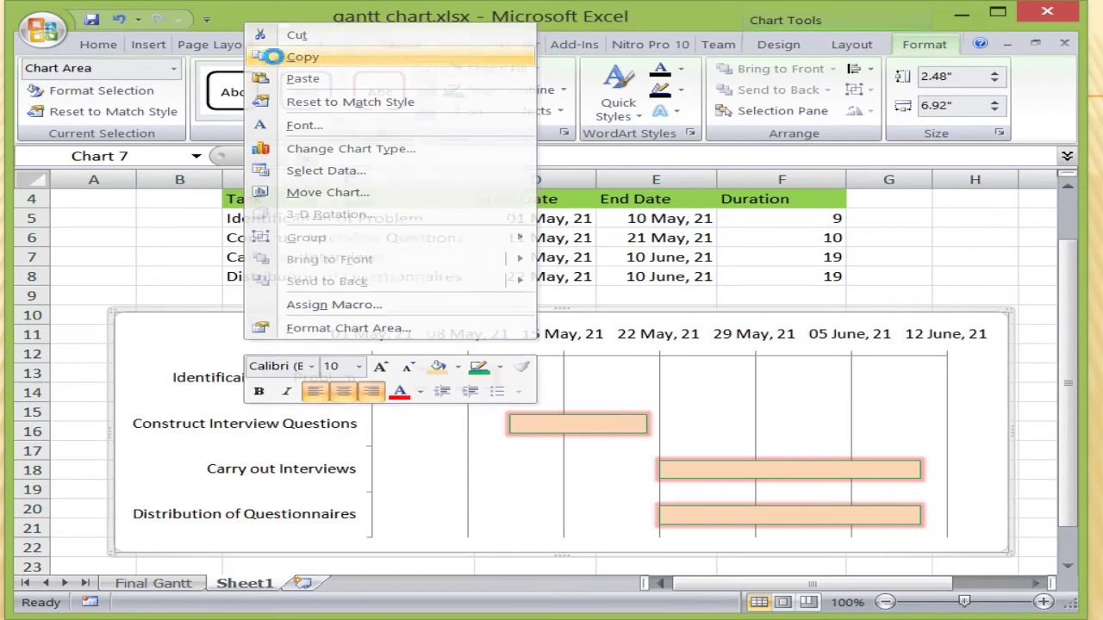
left_click(301, 57)
right_click(207, 340)
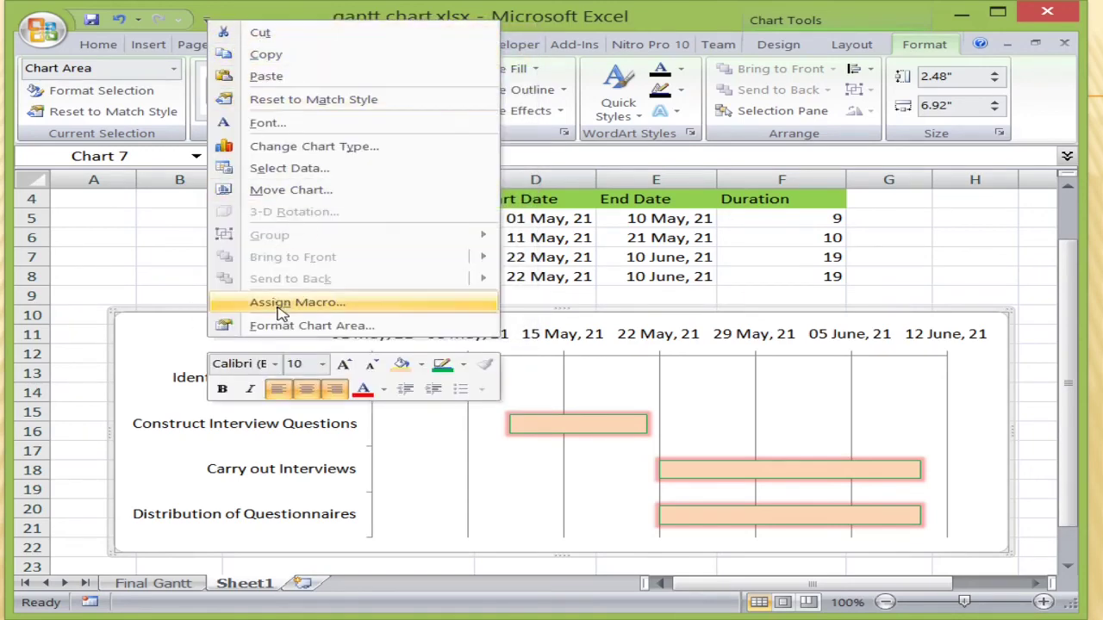
left_click(140, 332)
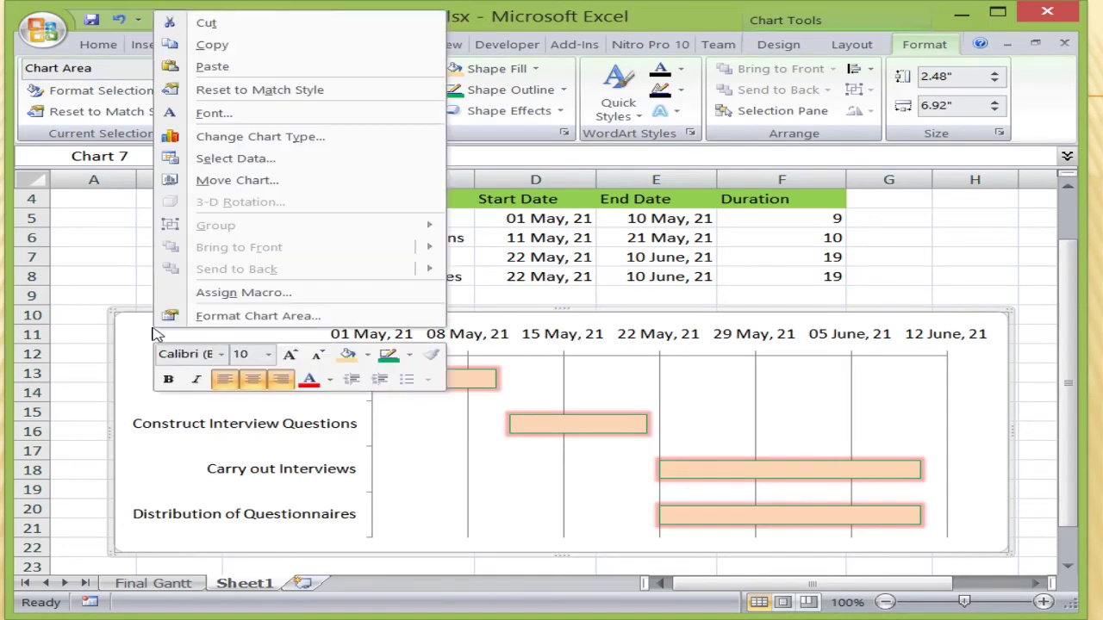
Move the chart to a new sheet named "Gantt Chart for project".
right_click(153, 328)
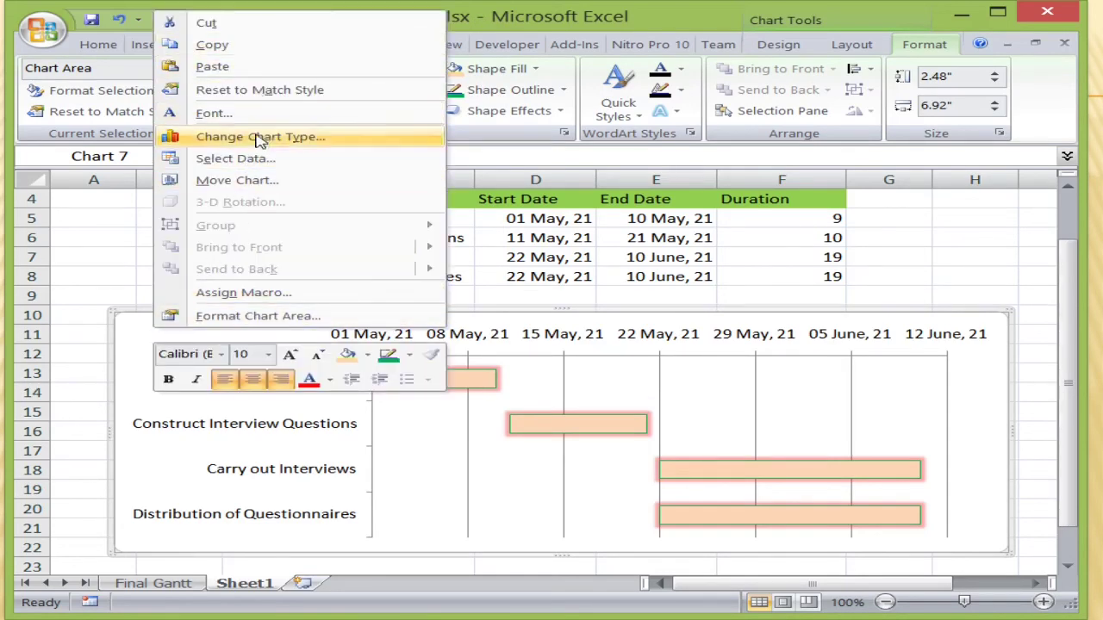
left_click(237, 180)
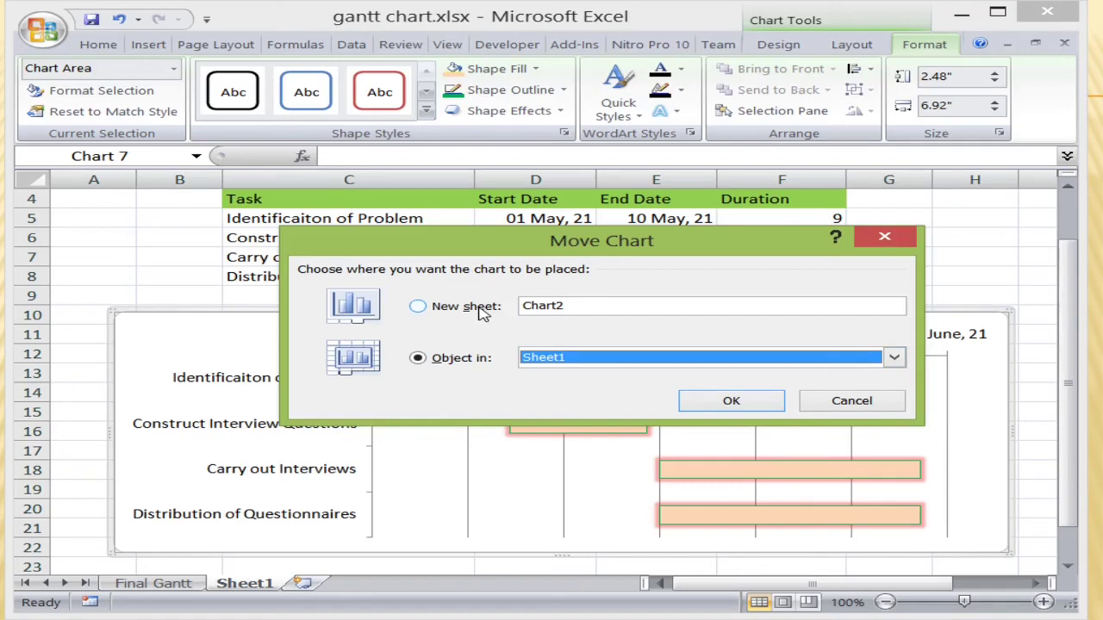
left_click(465, 310)
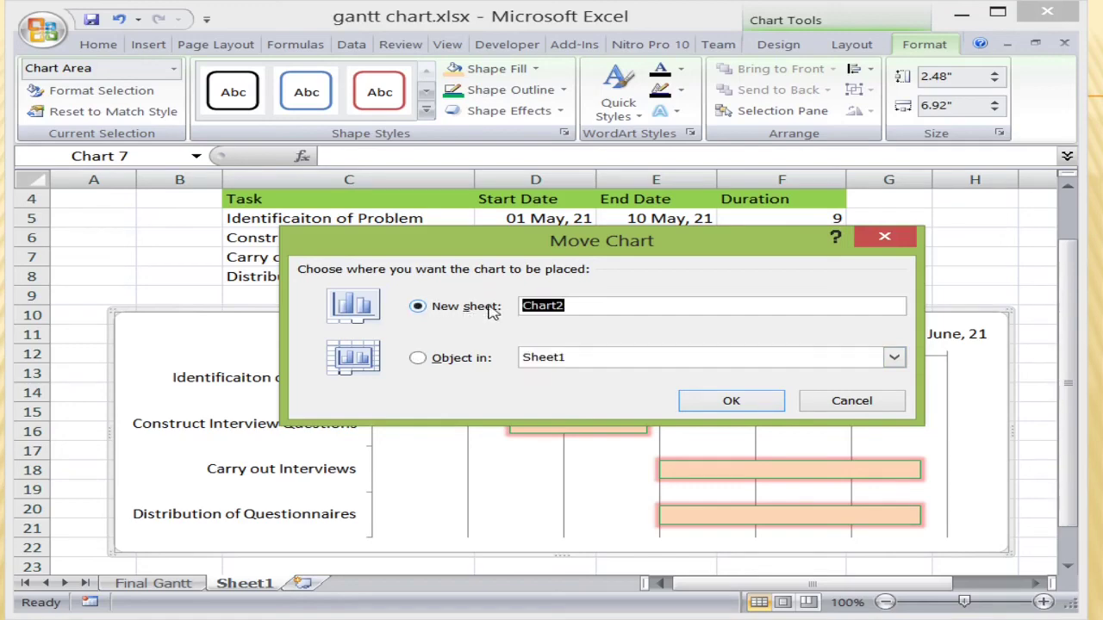
type("Gantt")
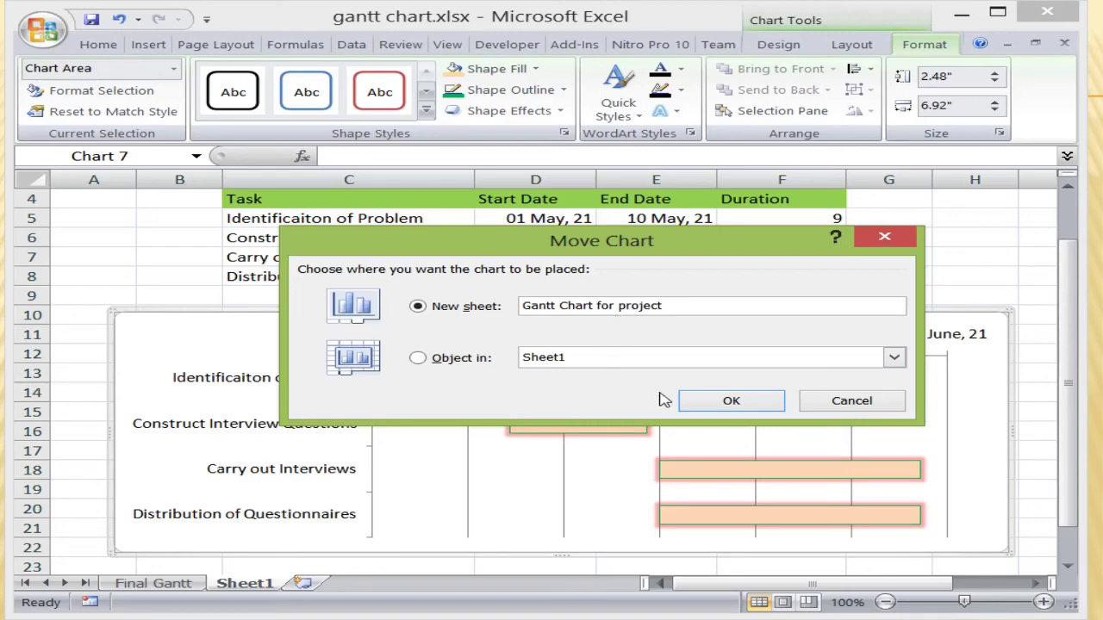
left_click(728, 401)
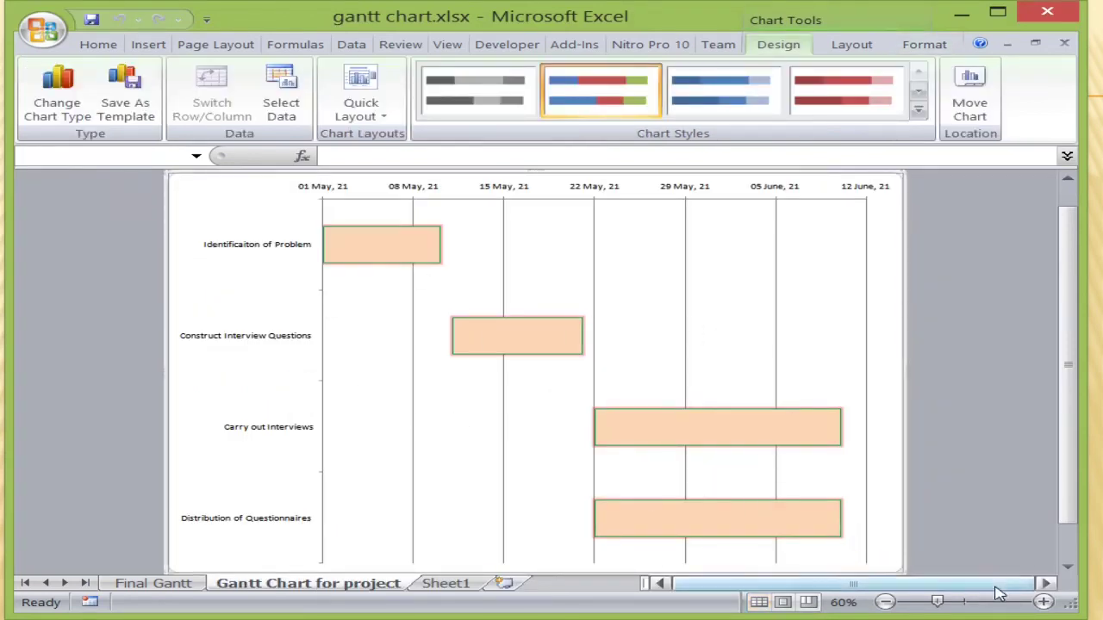
left_click(1042, 601)
left_click(1042, 601)
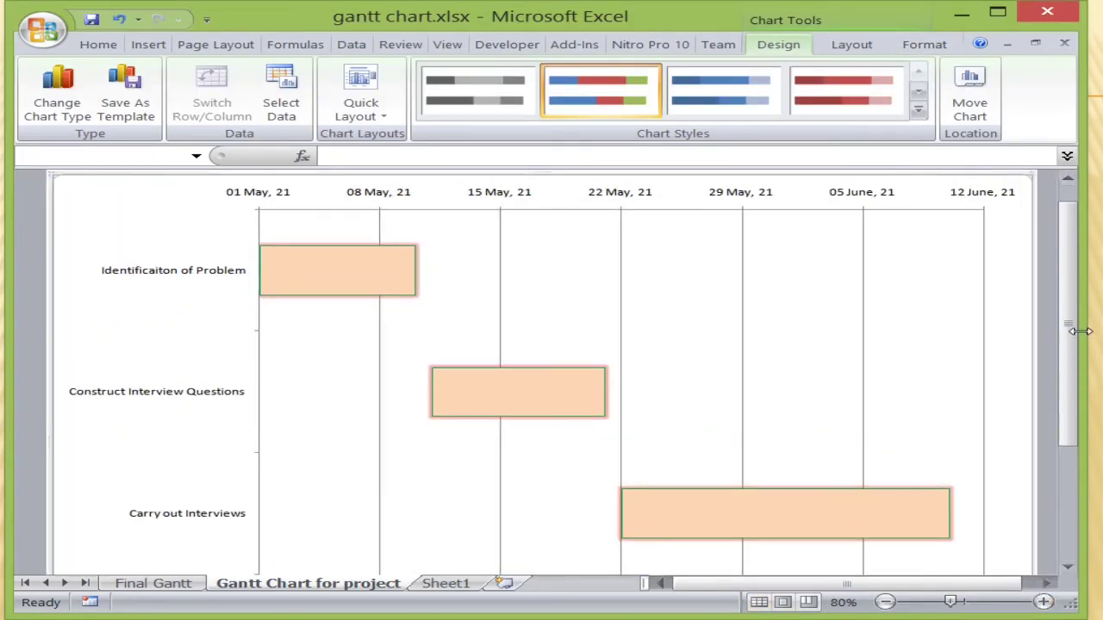
left_click_drag(1073, 327, 988, 347)
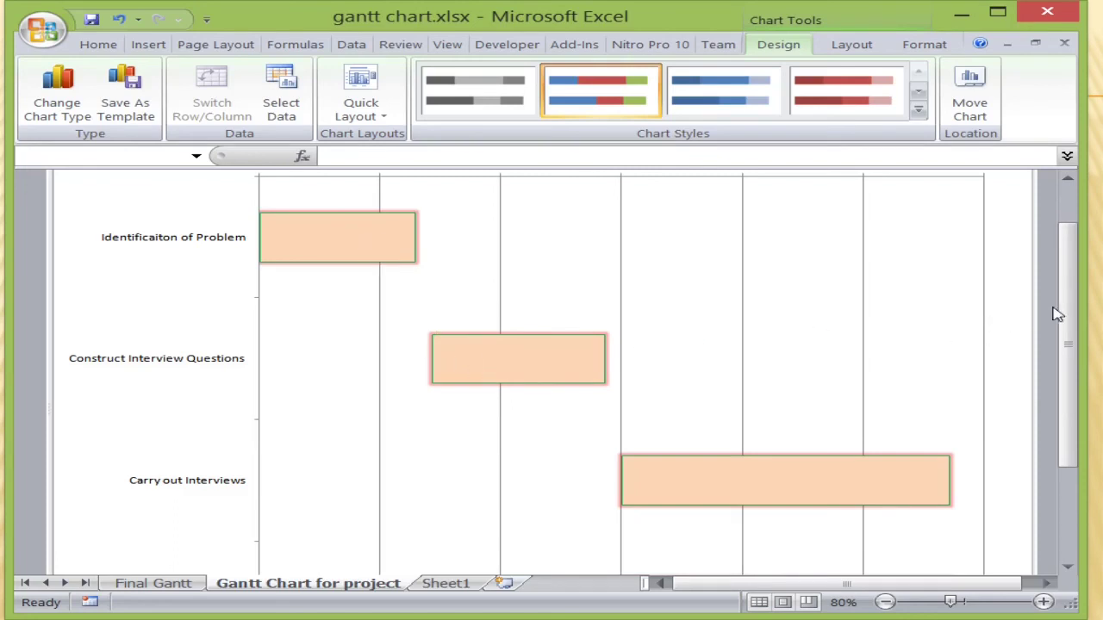
left_click_drag(1059, 313, 944, 441)
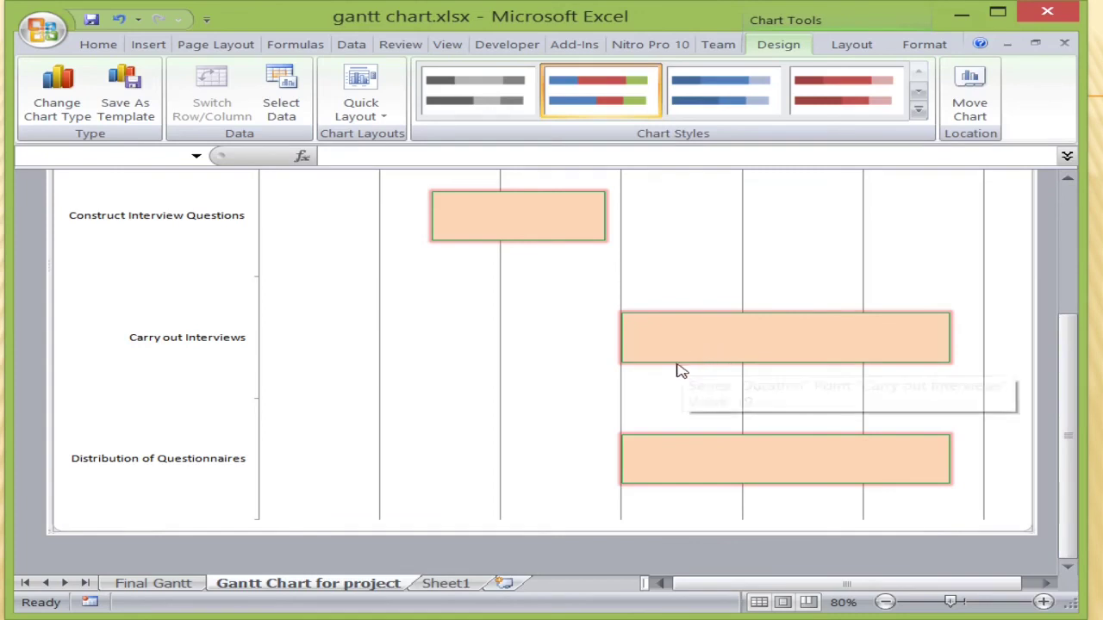